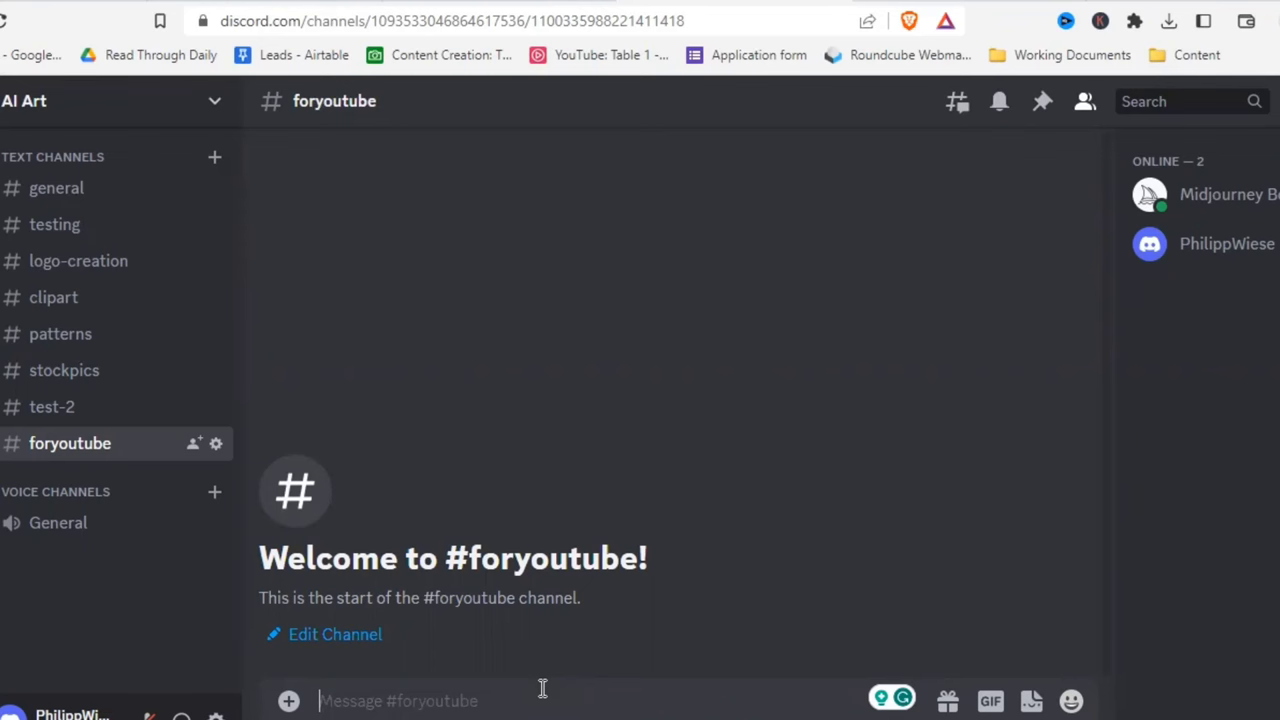
# Step: Submit /imagine 'vibrant green spring flower meadow, wide mountain range in the background, golden hour'
pyautogui.write('/imagine')
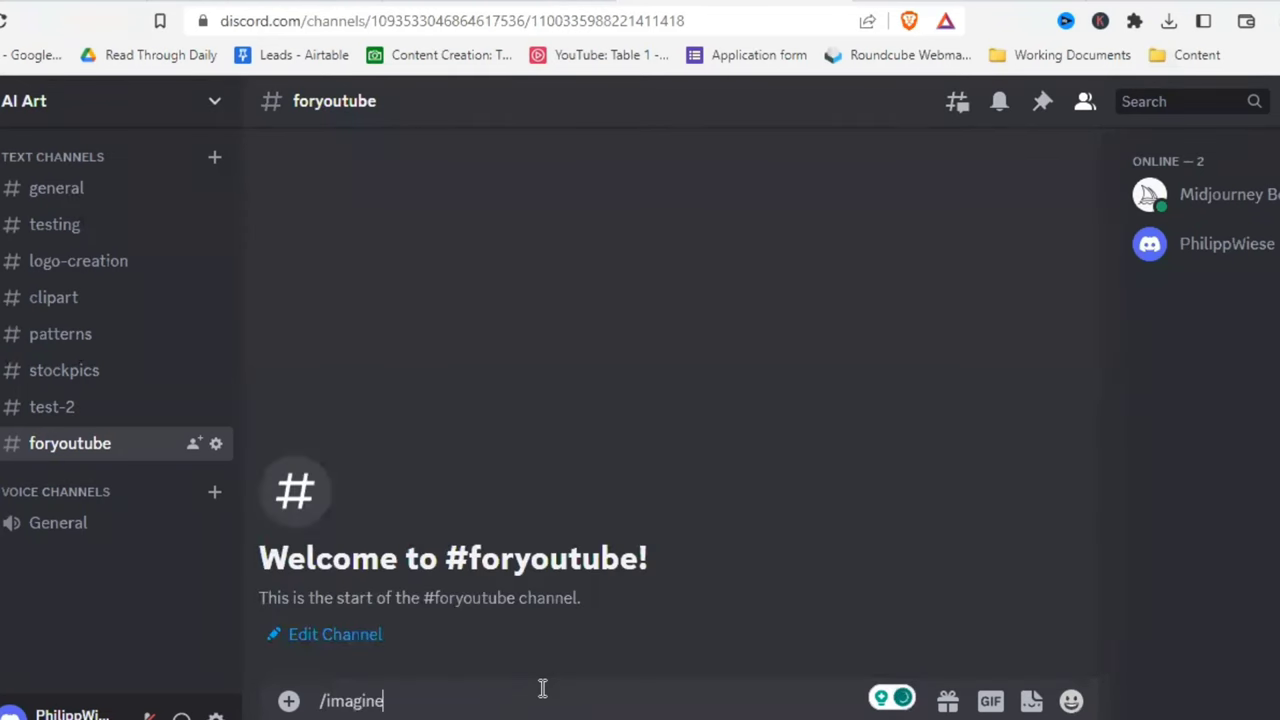
pyautogui.press('Return')
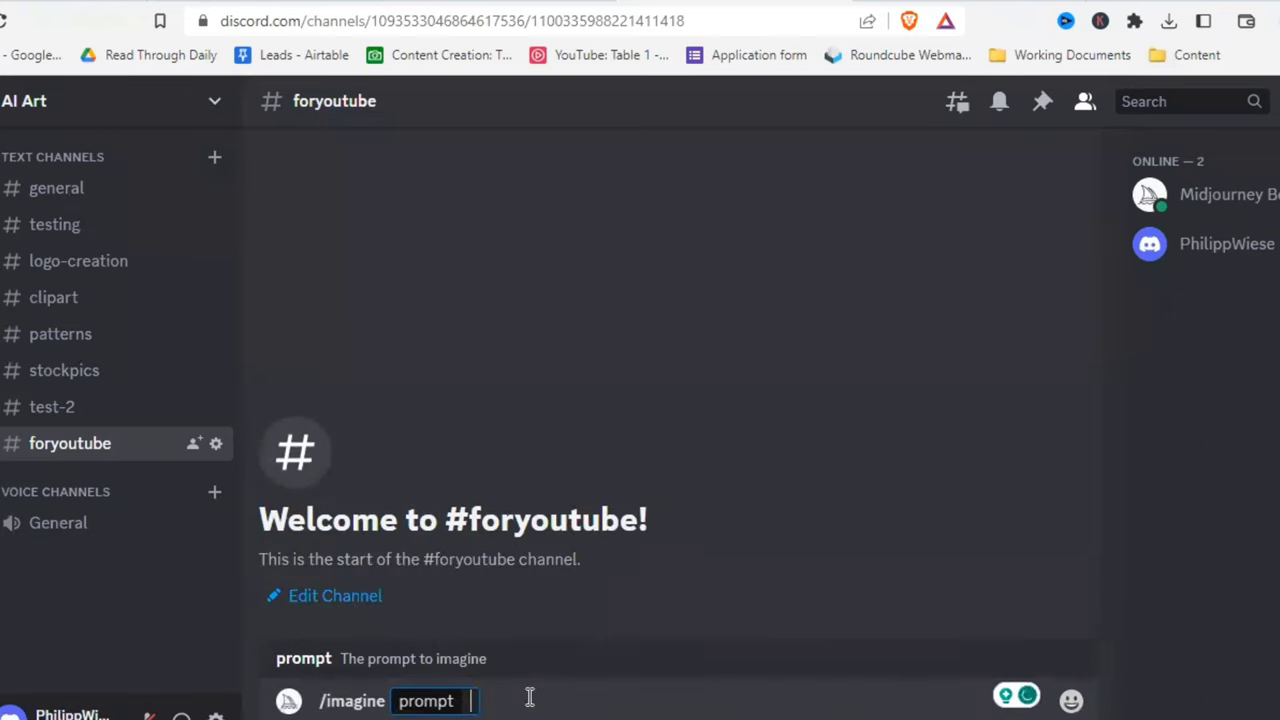
pyautogui.write('vibrant green spr')
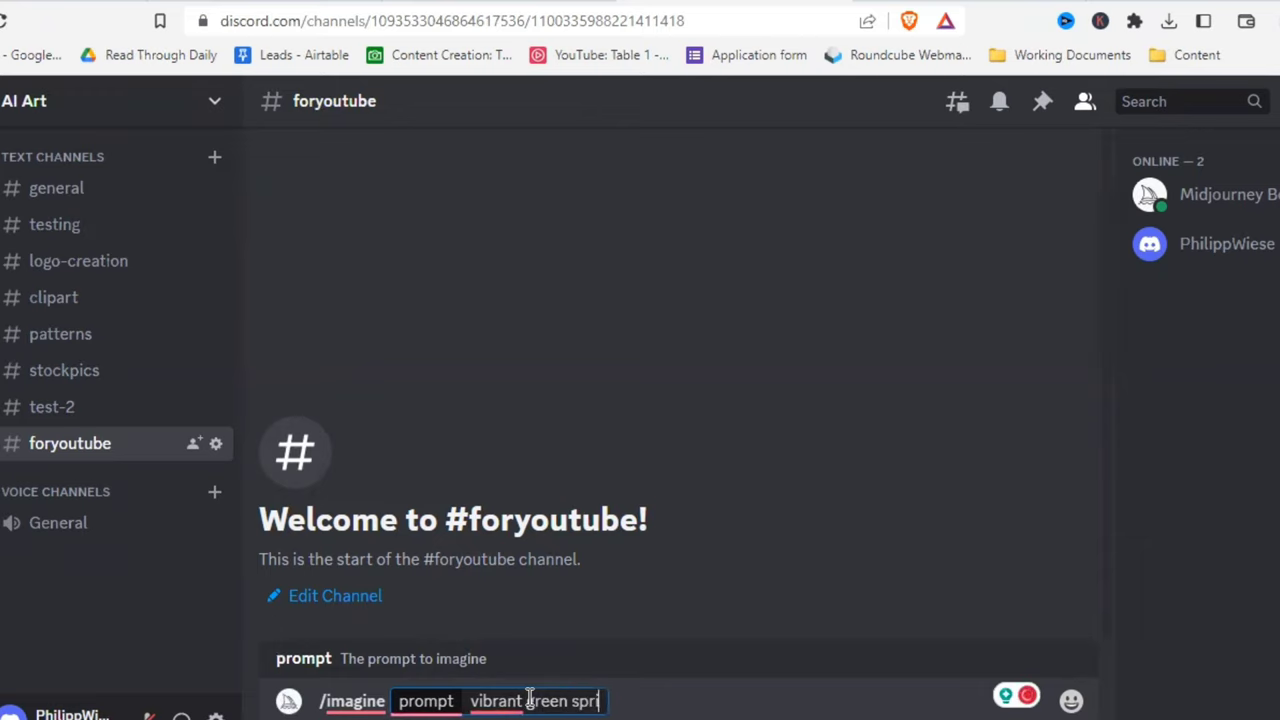
pyautogui.write('ing flower meadow, ')
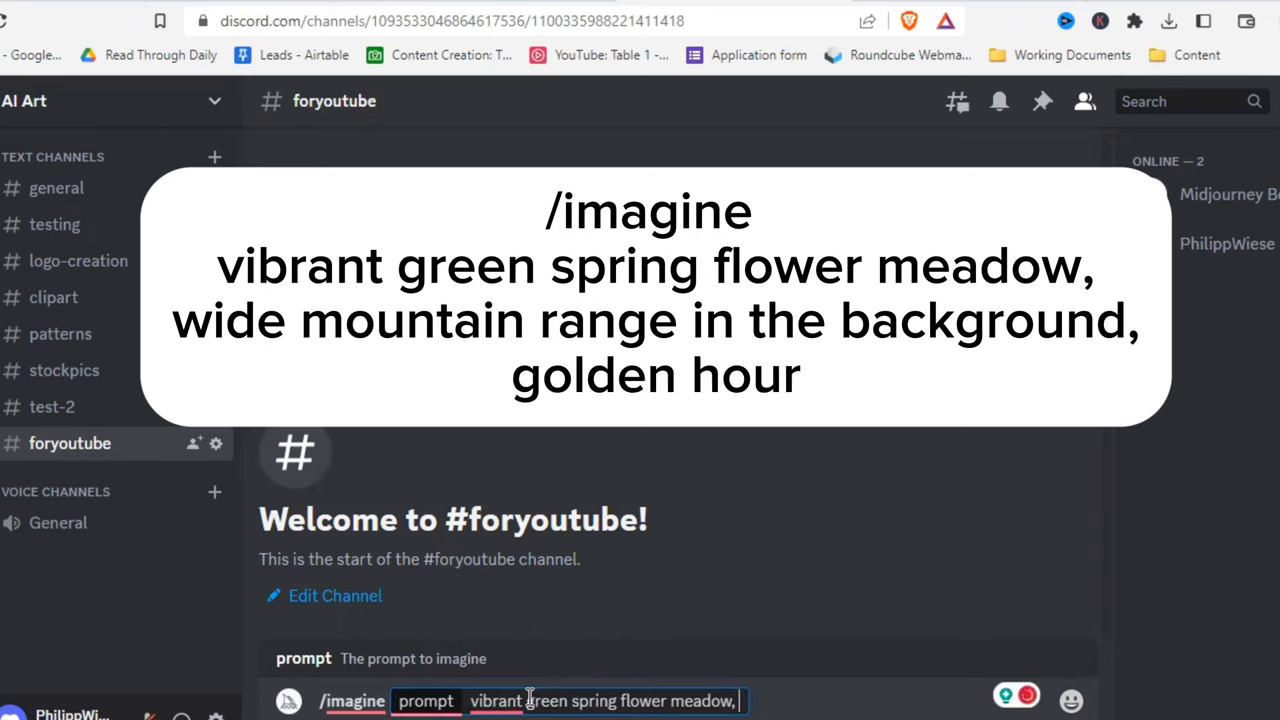
pyautogui.write('wide mountain ')
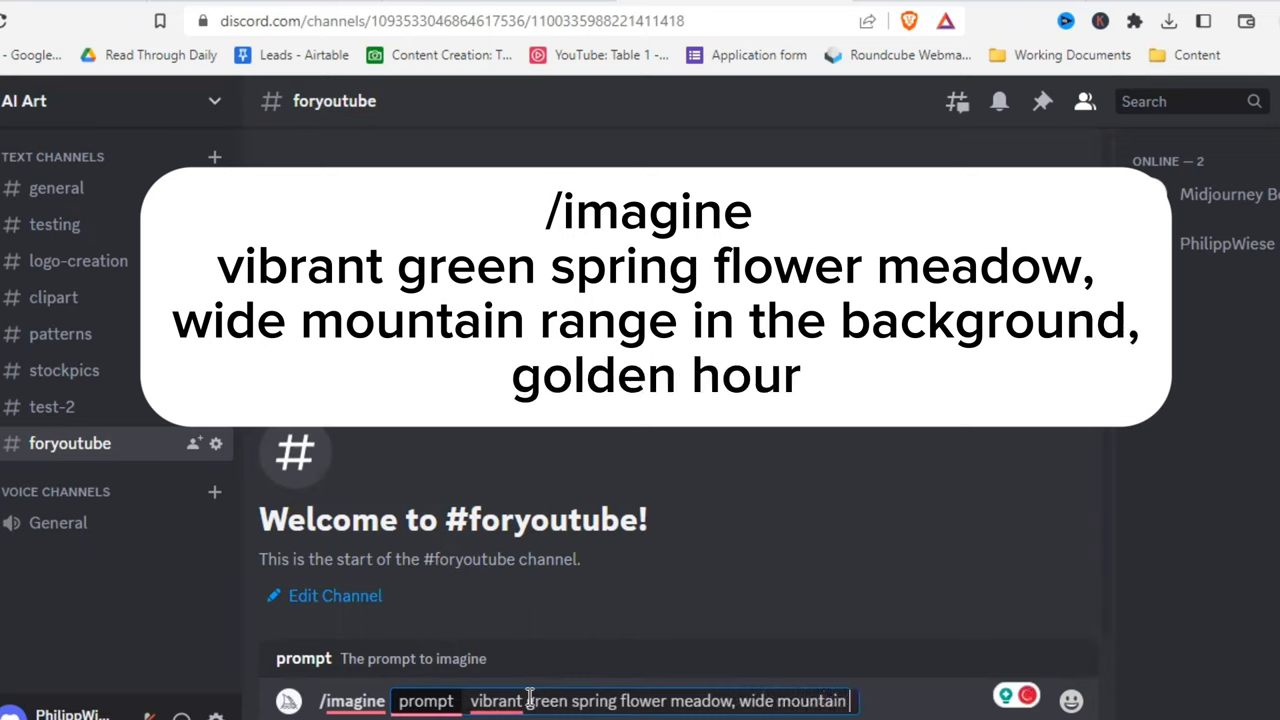
pyautogui.write('range in the ba')
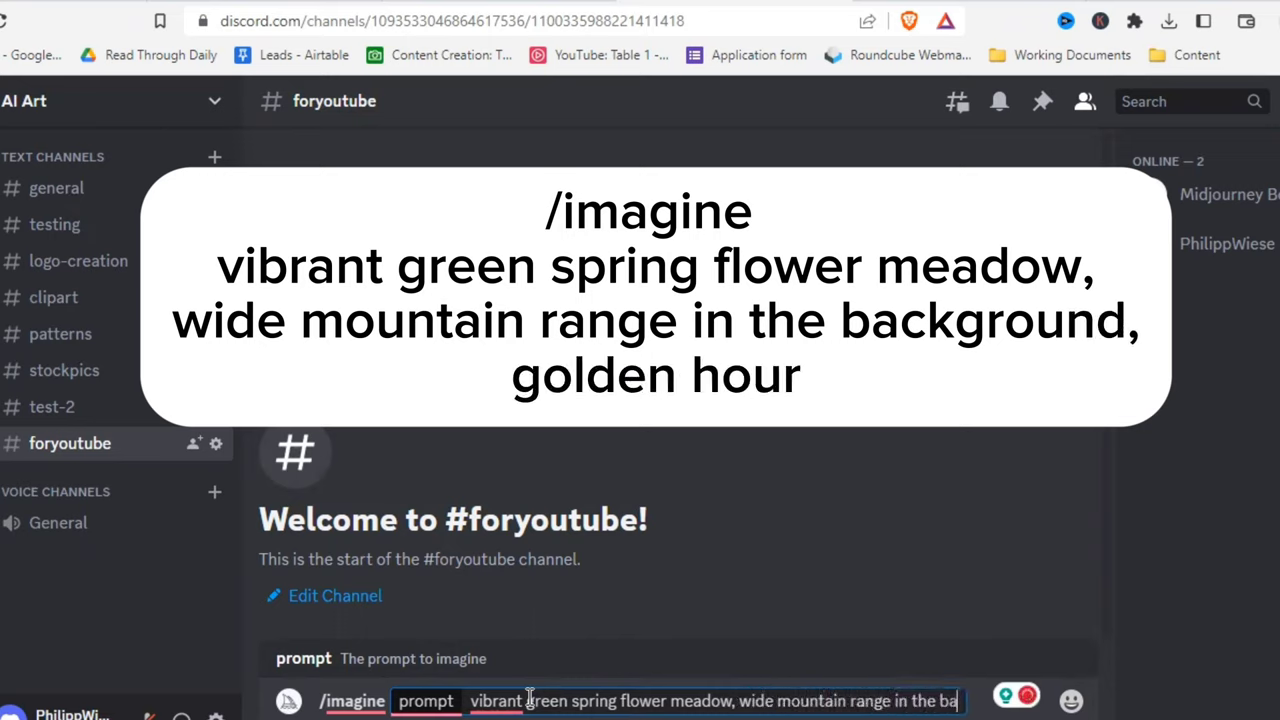
pyautogui.write('ckground, golden hour')
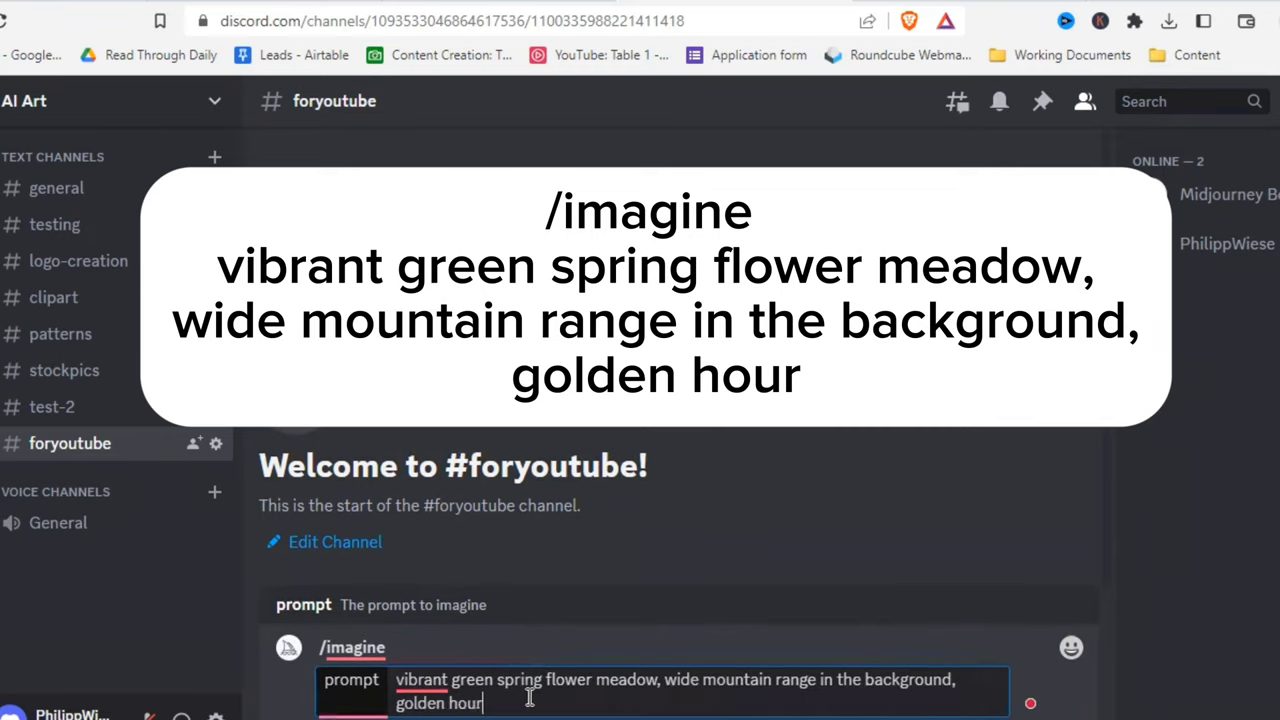
pyautogui.press('Return')
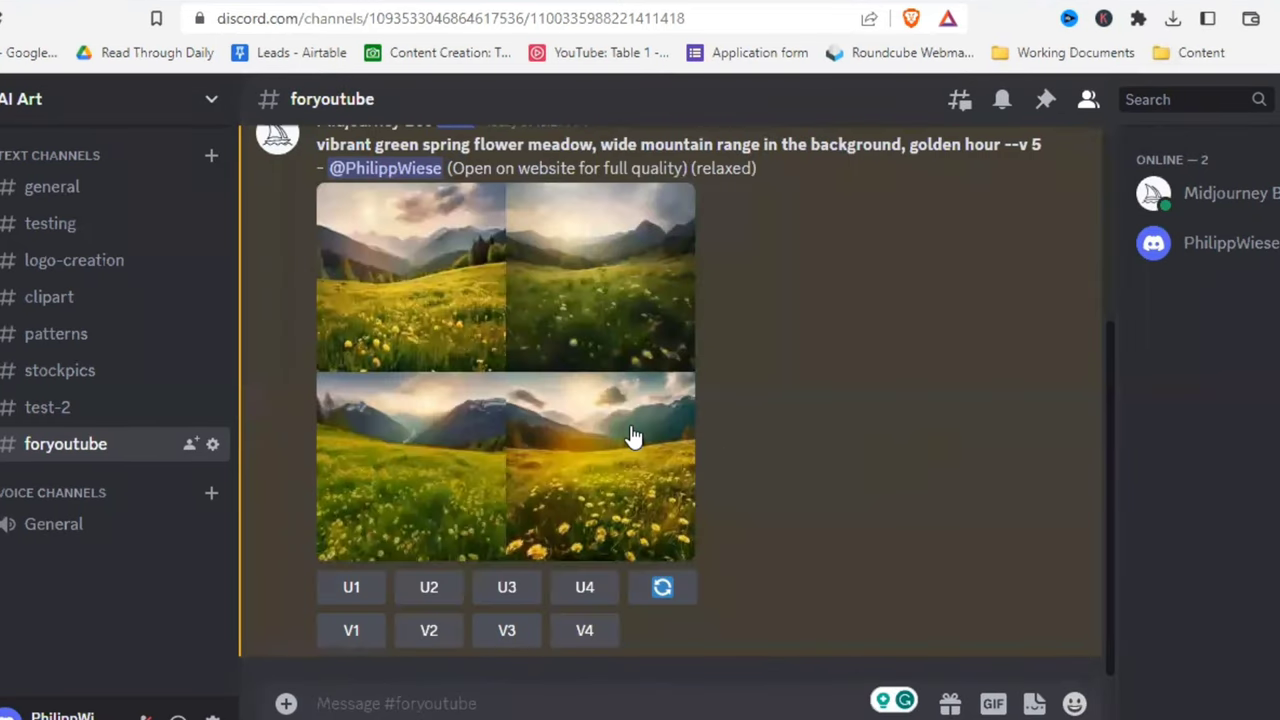
# Step: Enlarge the four-image meadow grid to inspect it, then close the preview
pyautogui.click(573, 393)
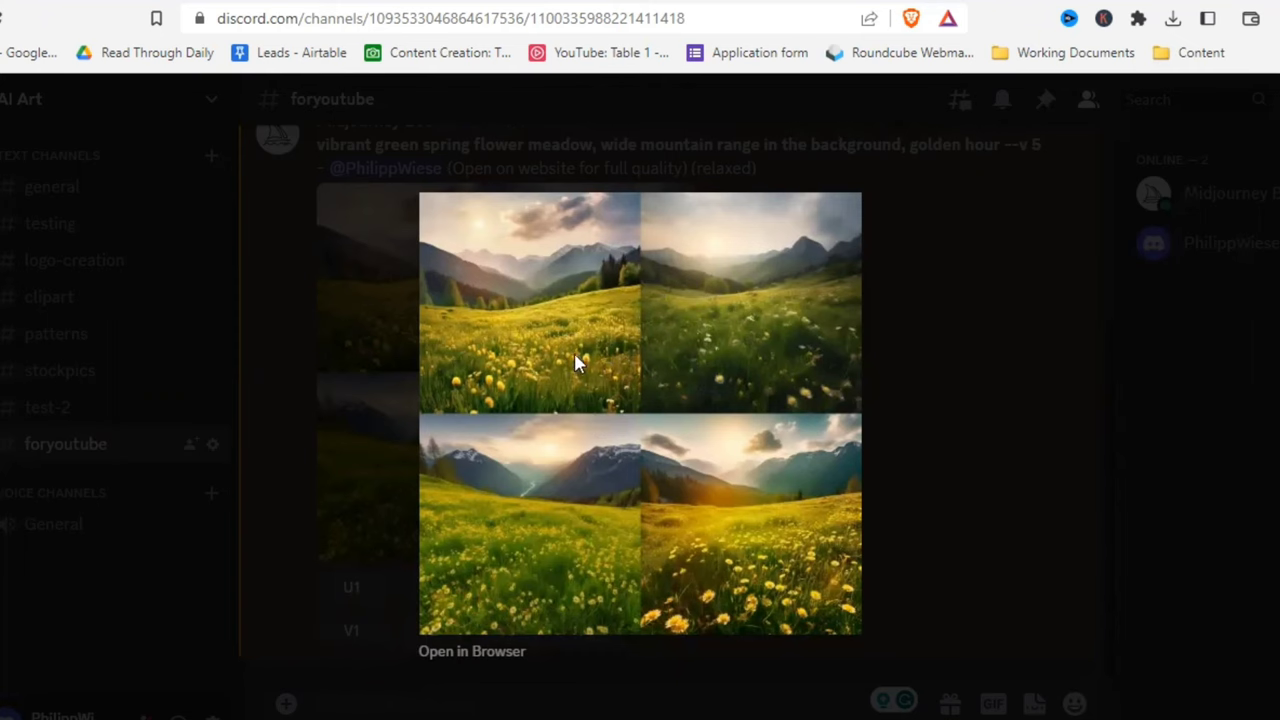
pyautogui.click(943, 385)
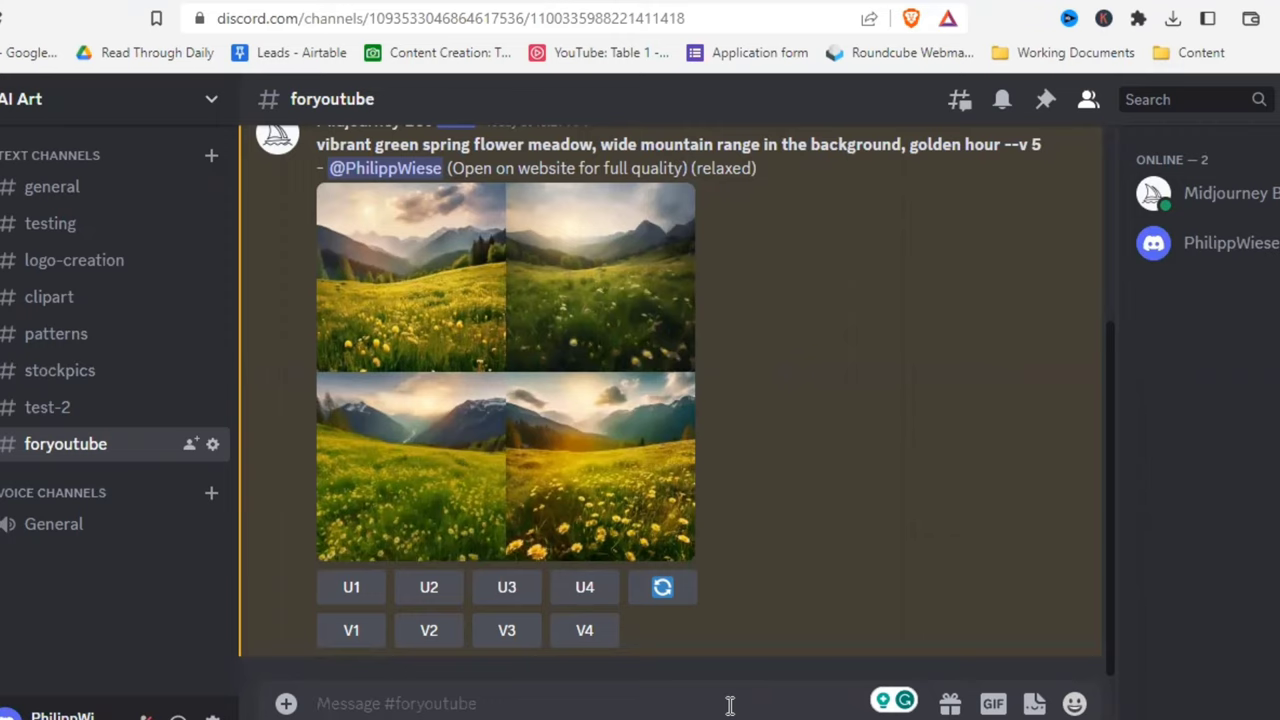
# Step: Draft /prefer option set with springmeadow as the option name, then move to its value field
pyautogui.write('/')
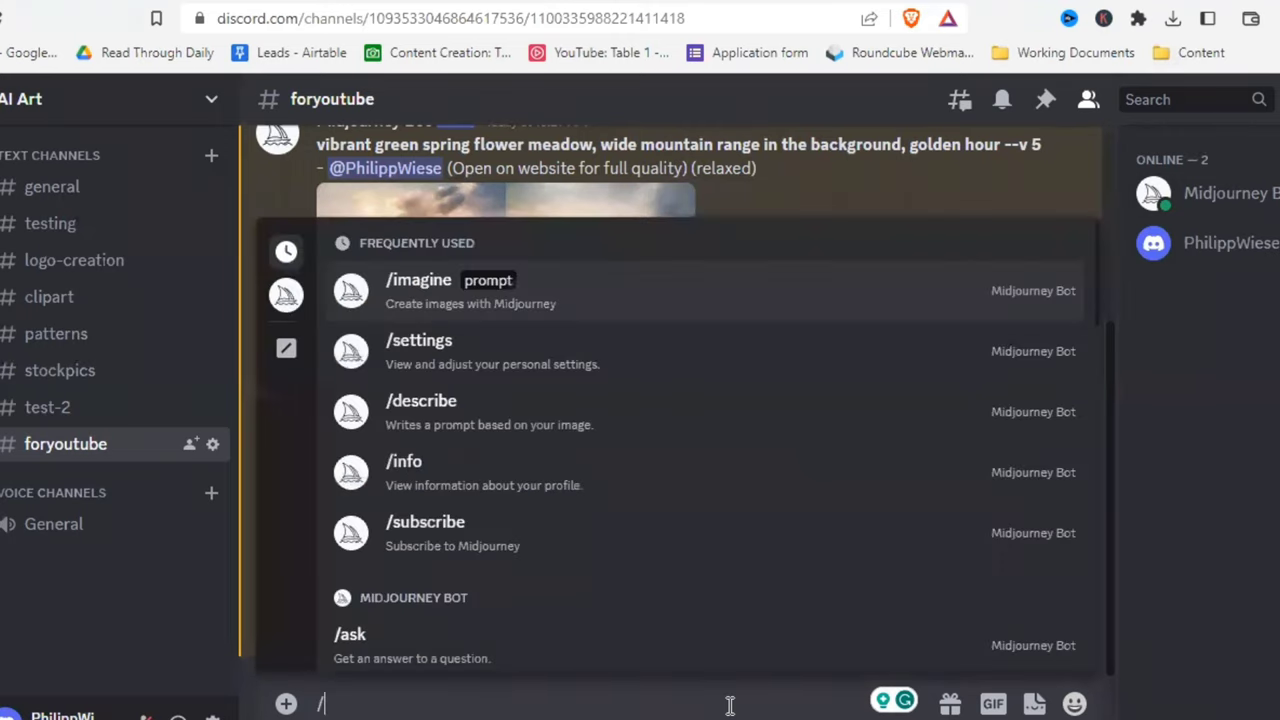
pyautogui.write('prefer')
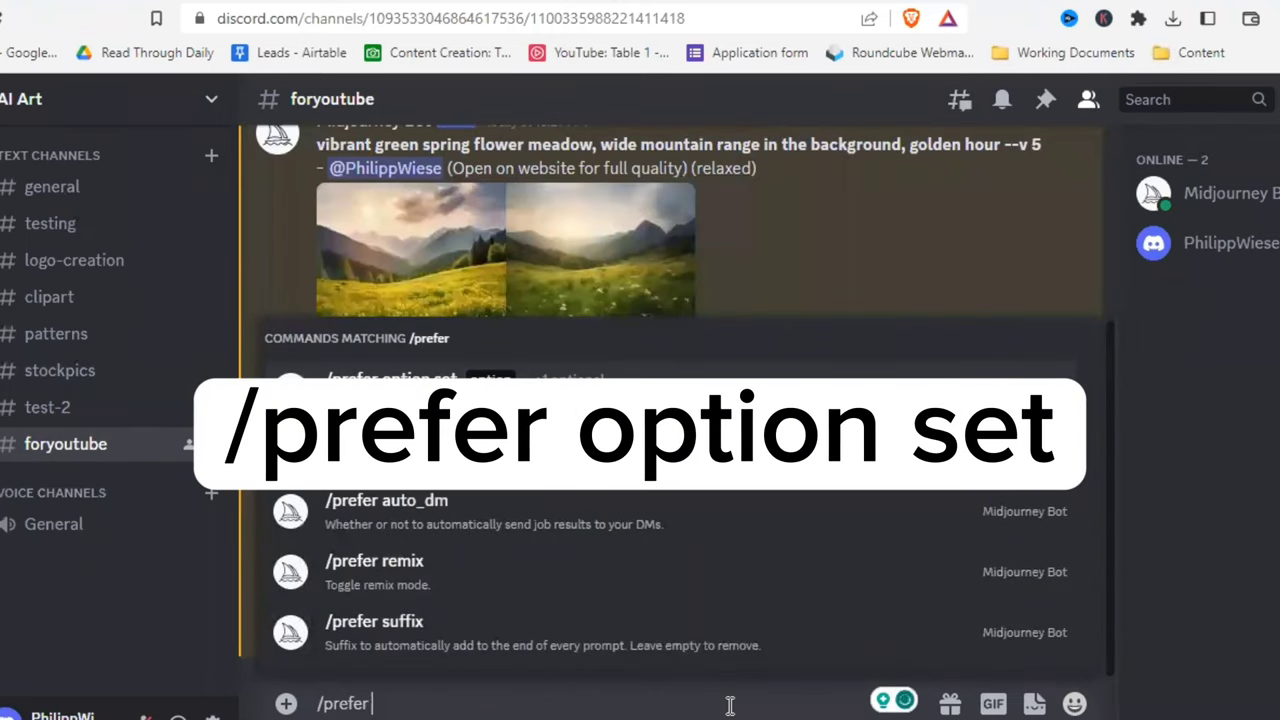
pyautogui.write(' option set')
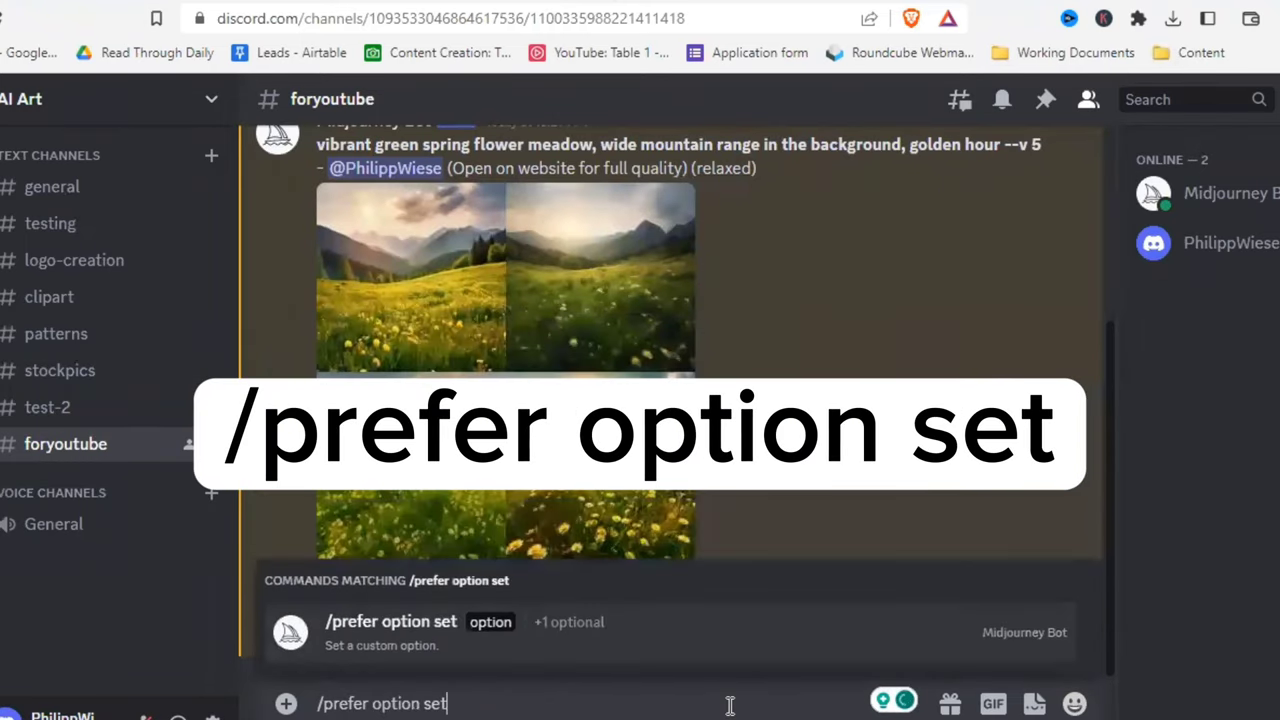
pyautogui.press('Tab')
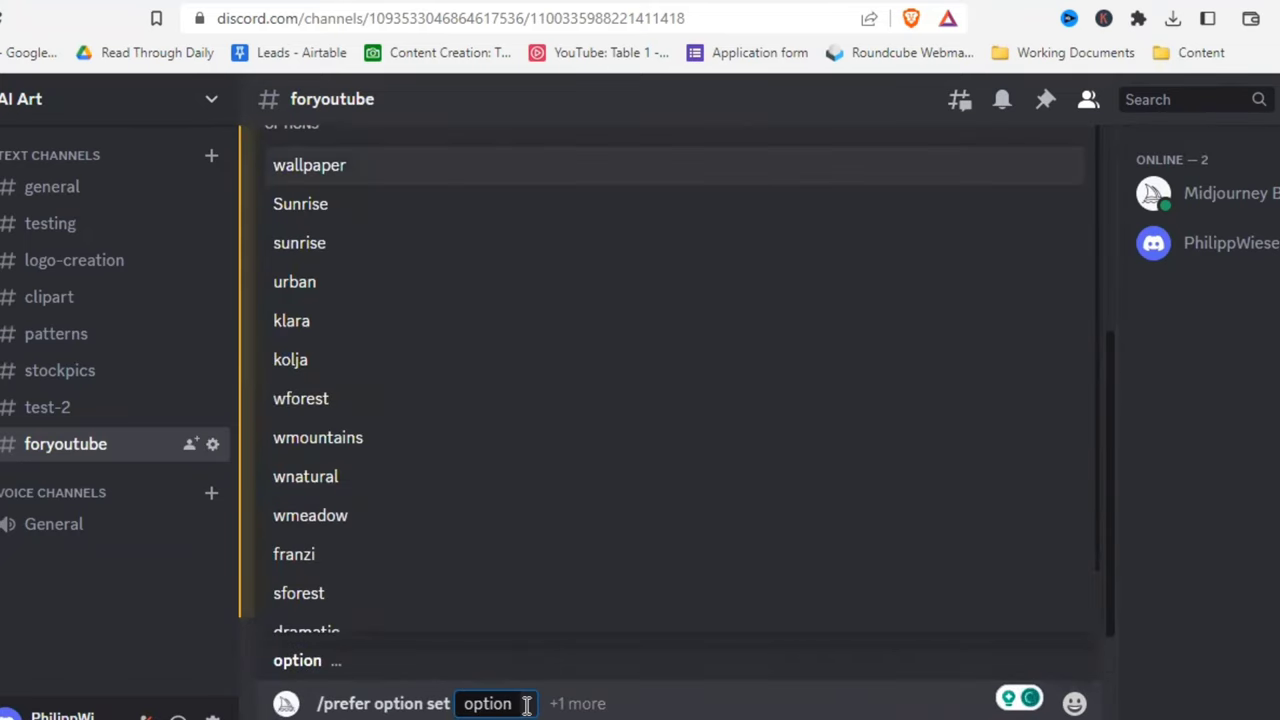
pyautogui.write('ss')
pyautogui.press('BackSpace')
pyautogui.write('pringmeadow')
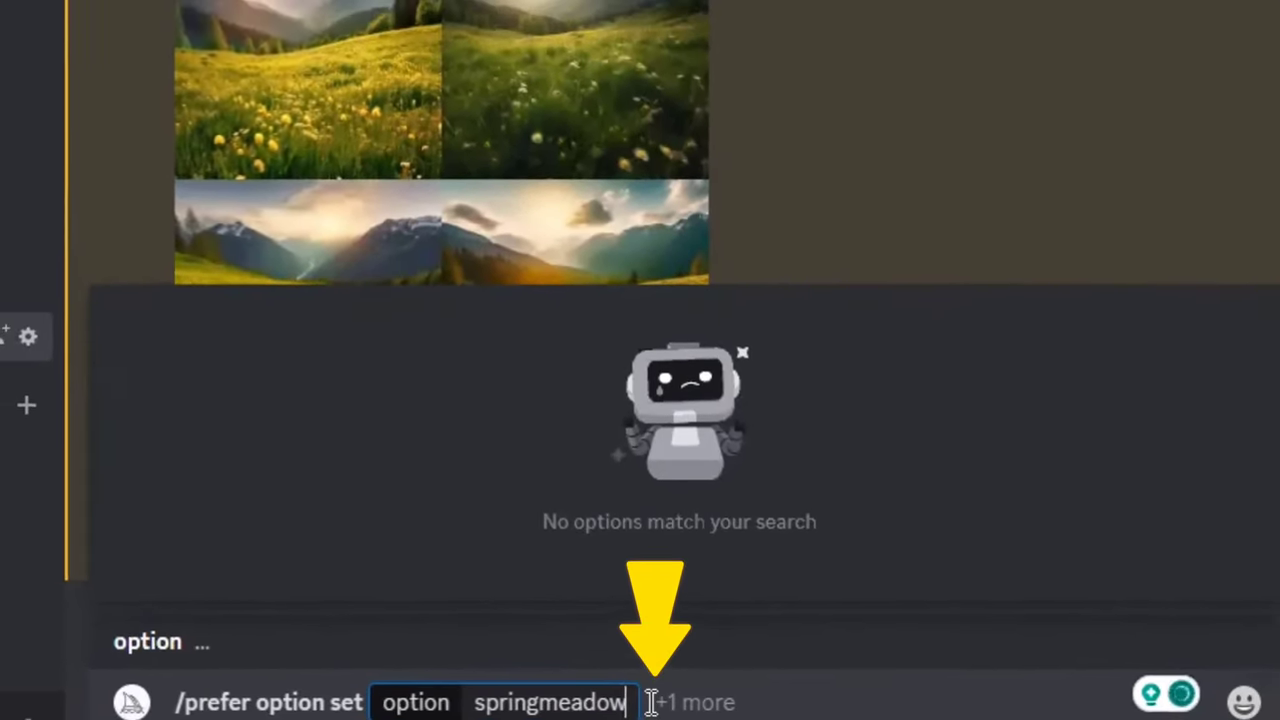
pyautogui.click(643, 702)
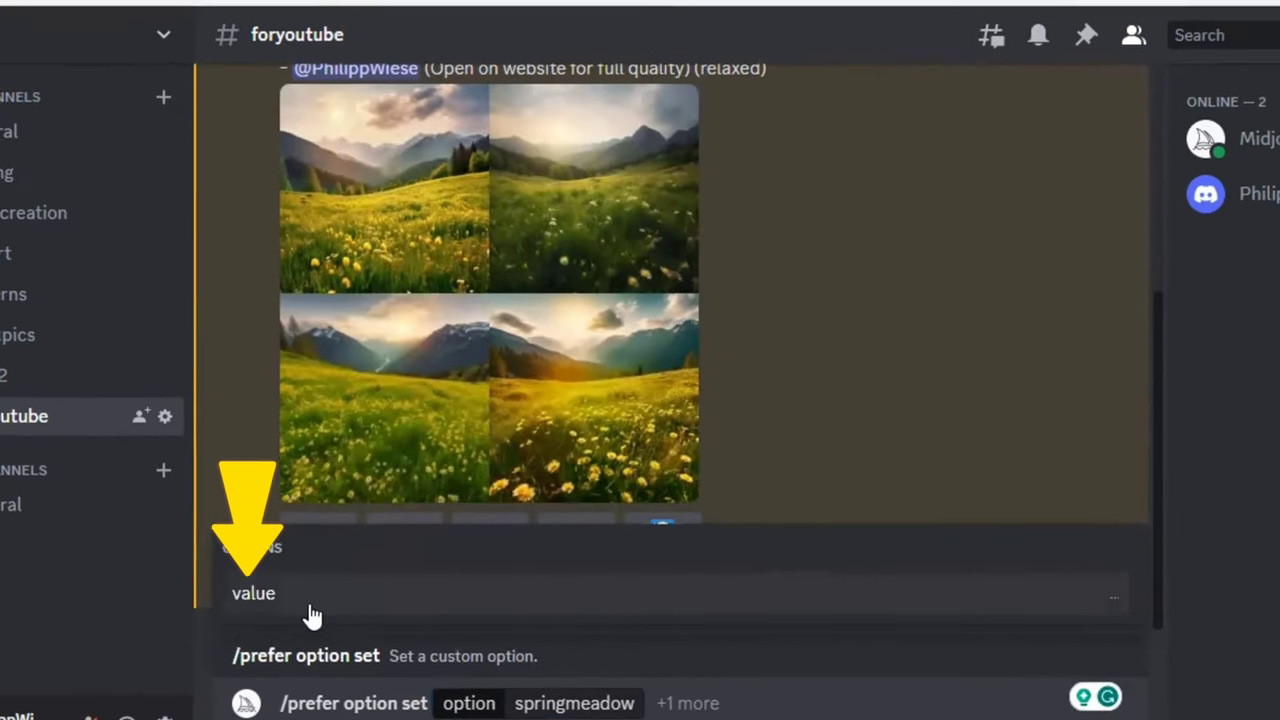
# Step: Paste the earlier meadow prompt as the springmeadow value and send the definition
pyautogui.click(324, 604)
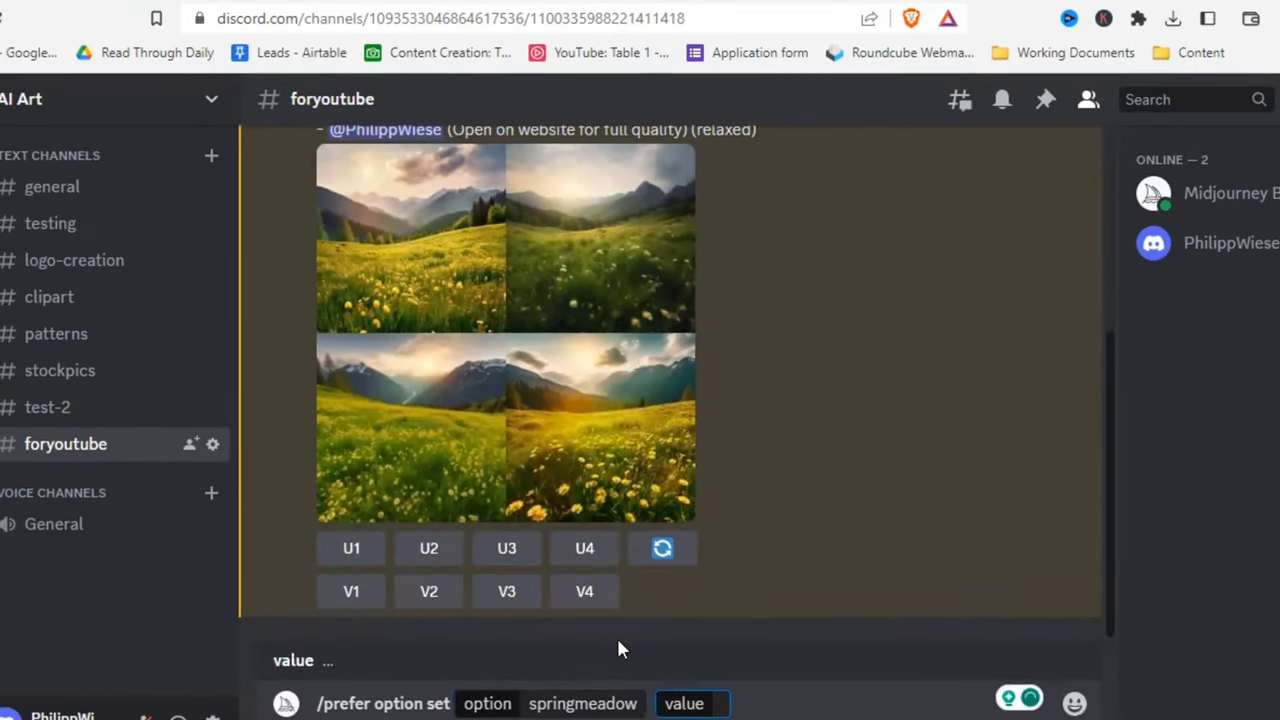
pyautogui.scroll(2, 600, 560)
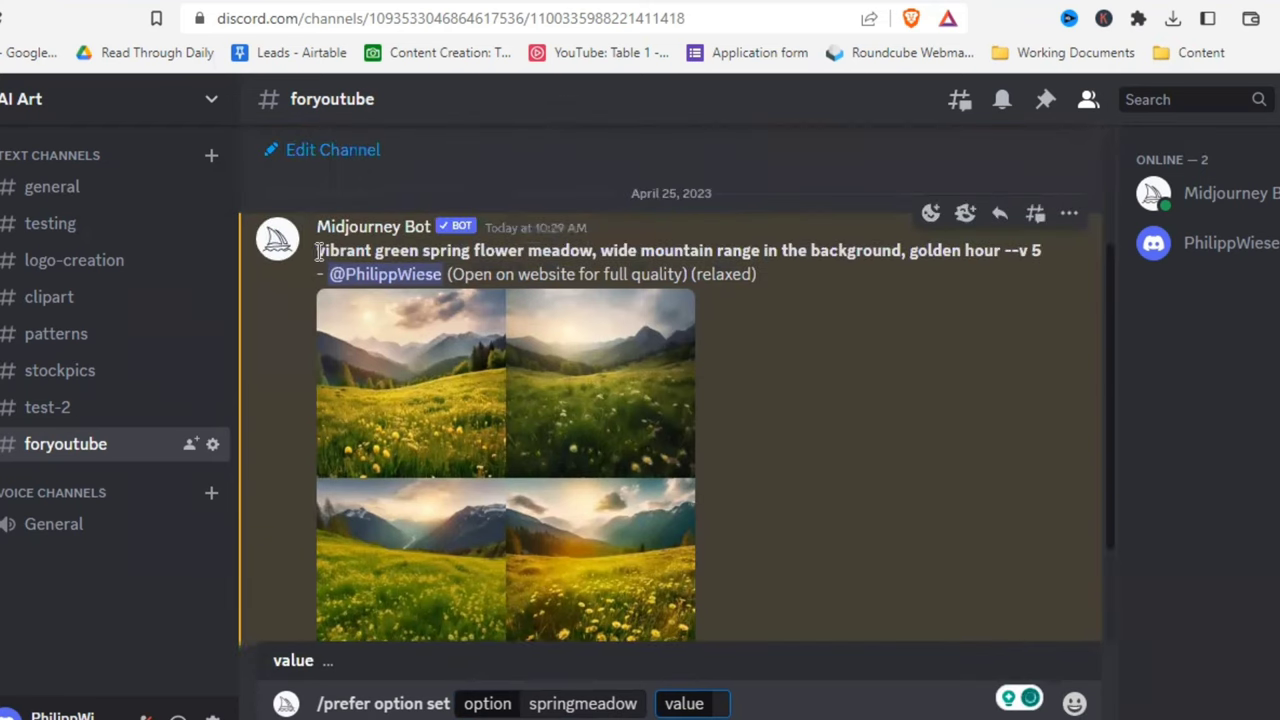
pyautogui.moveTo(318, 251); pyautogui.dragTo(1000, 251)
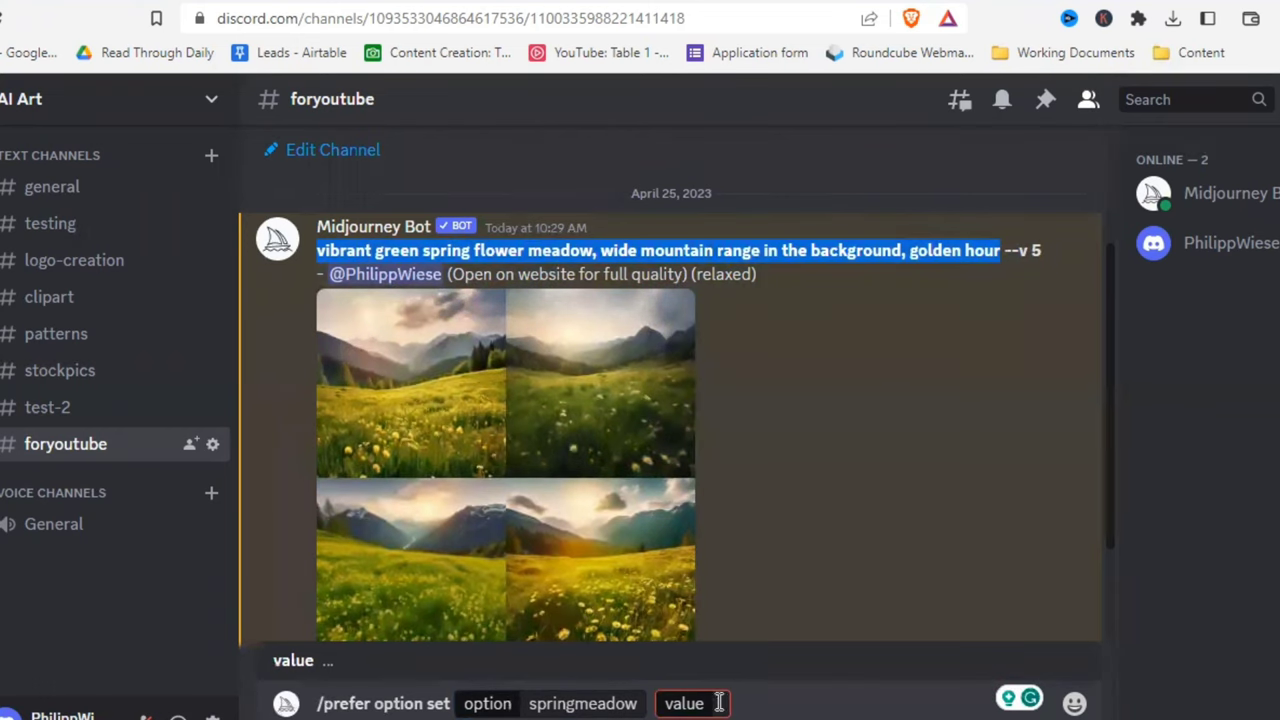
pyautogui.write('vibrant green spring flower meadow, wide mountain range in the background, golden hour')
pyautogui.scroll(-3, 692, 581)
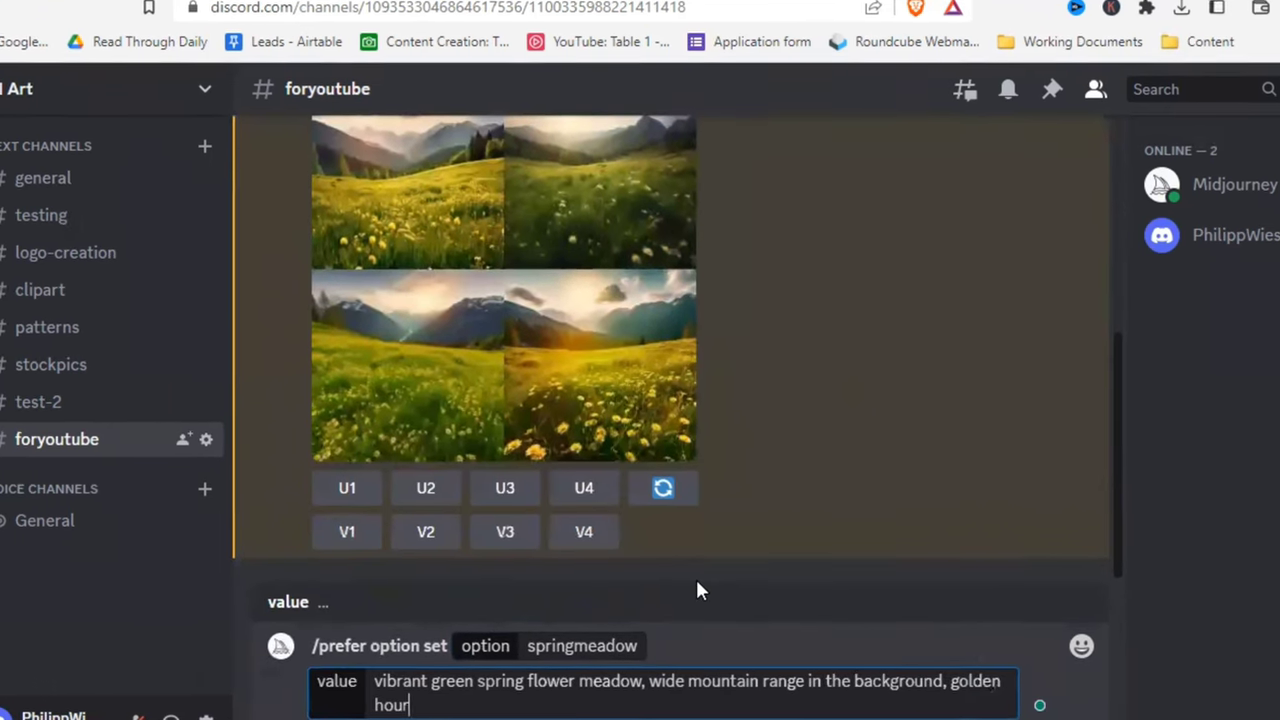
pyautogui.press('Return')
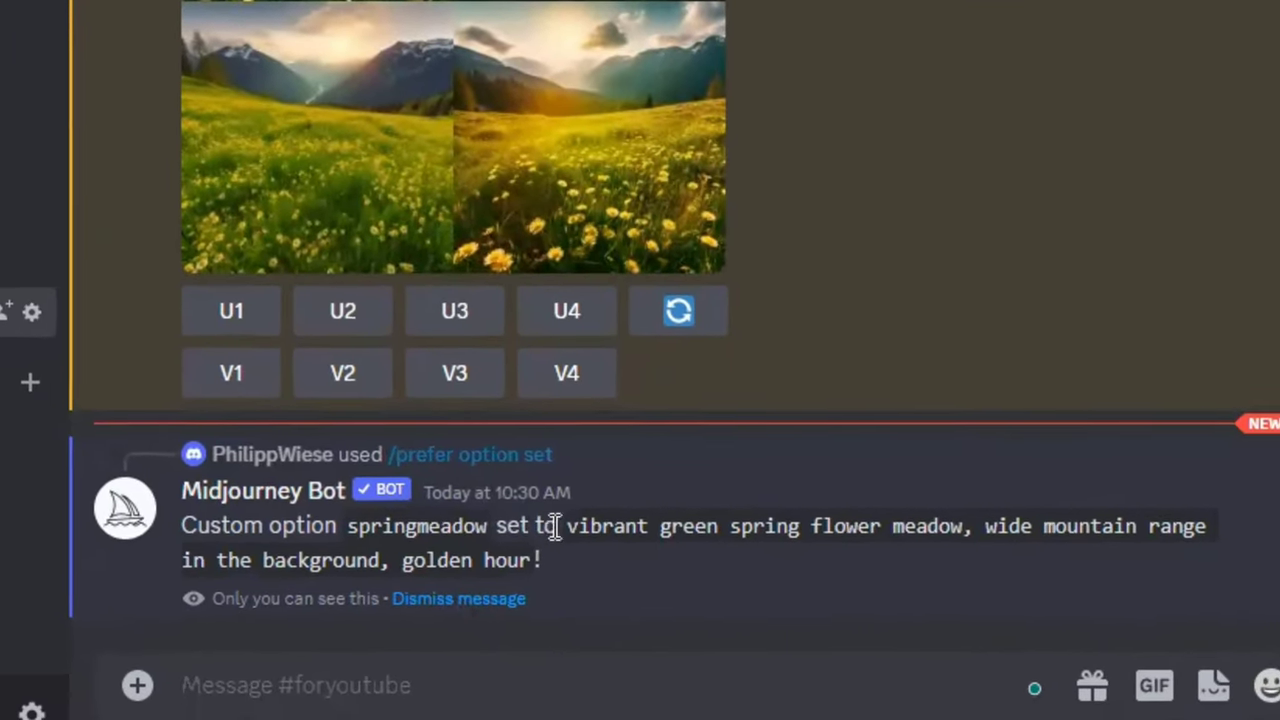
# Step: Run /imagine with only --springmeadow as the prompt
pyautogui.moveTo(568, 526); pyautogui.dragTo(936, 526)
pyautogui.click(774, 685)
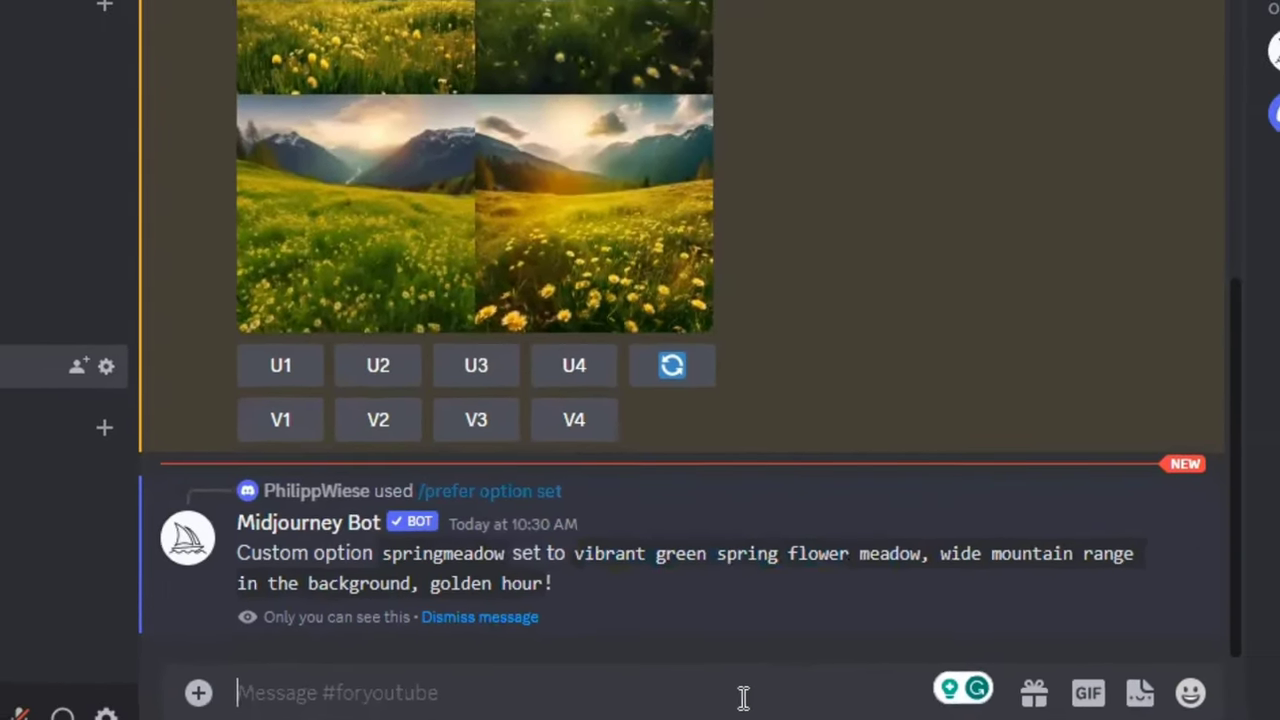
pyautogui.write('/ima')
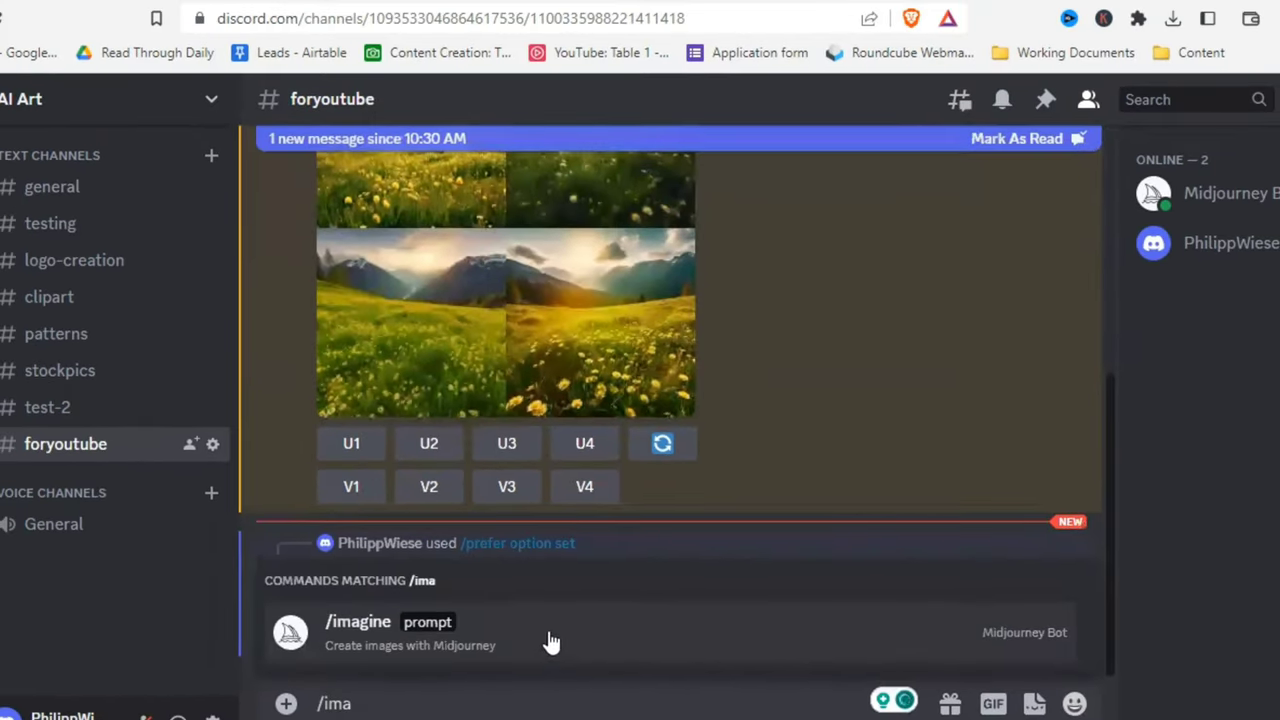
pyautogui.click(534, 616)
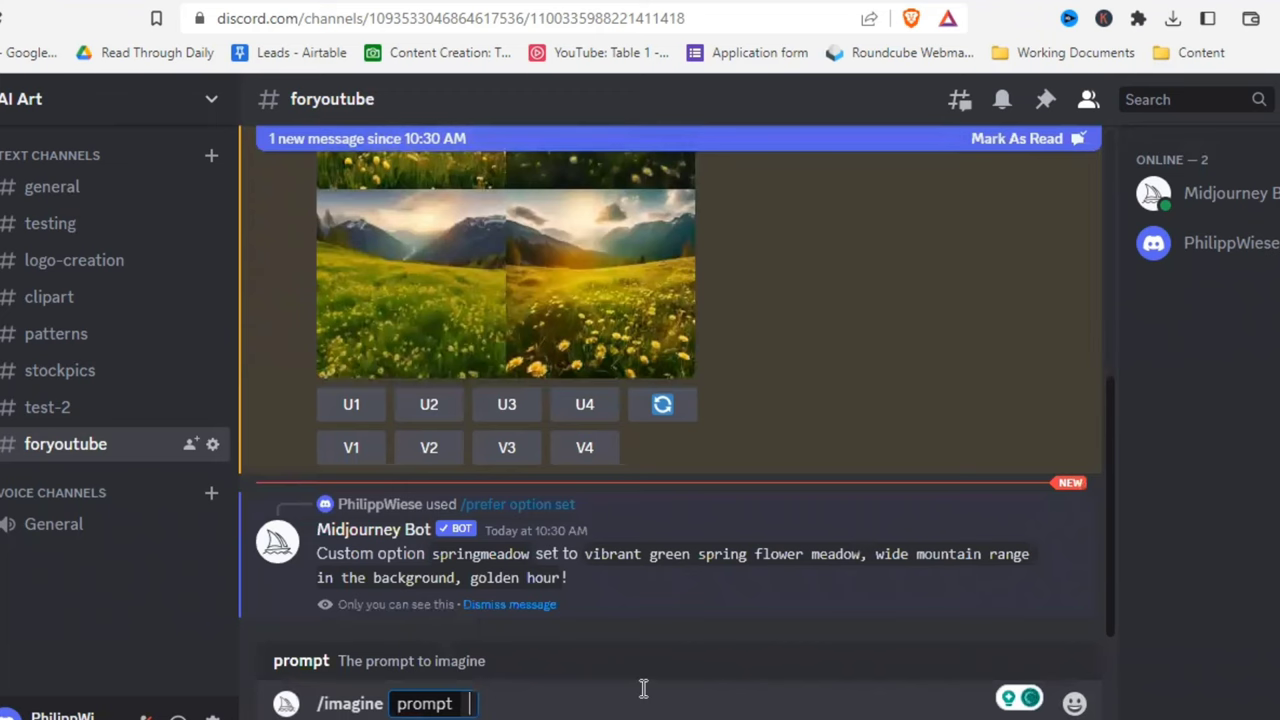
pyautogui.write('--sprin')
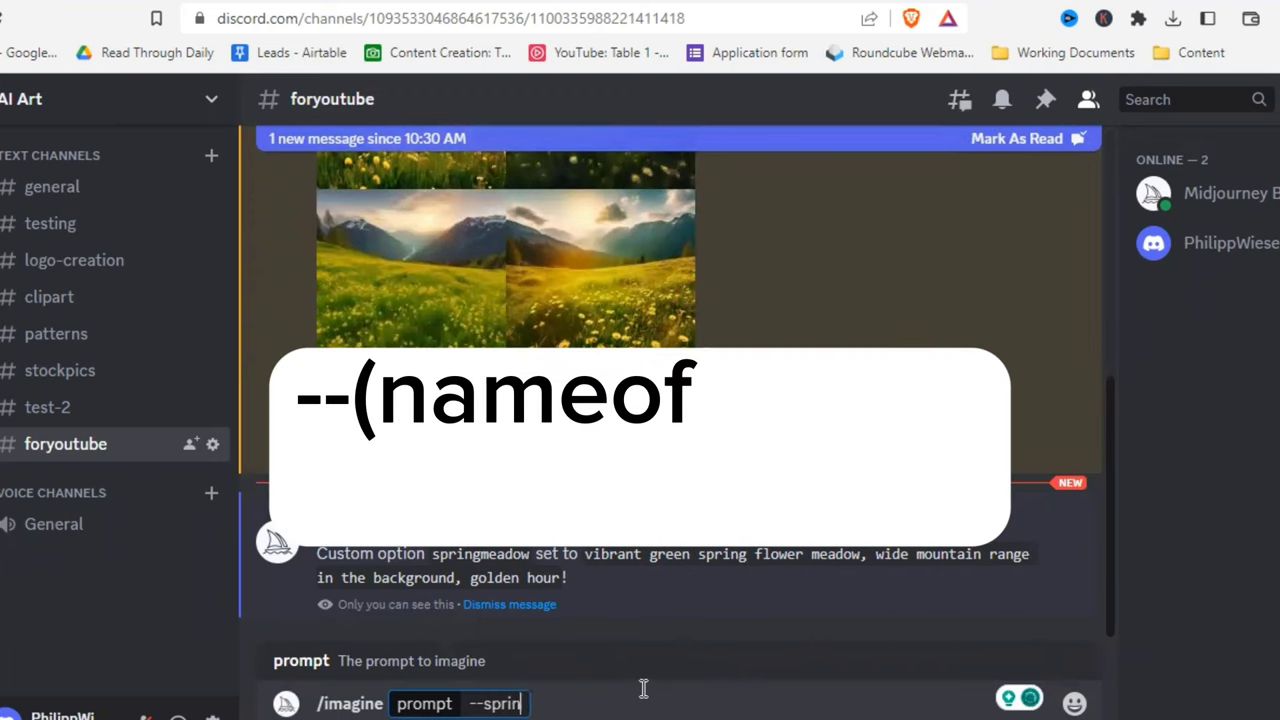
pyautogui.write('gmeadow')
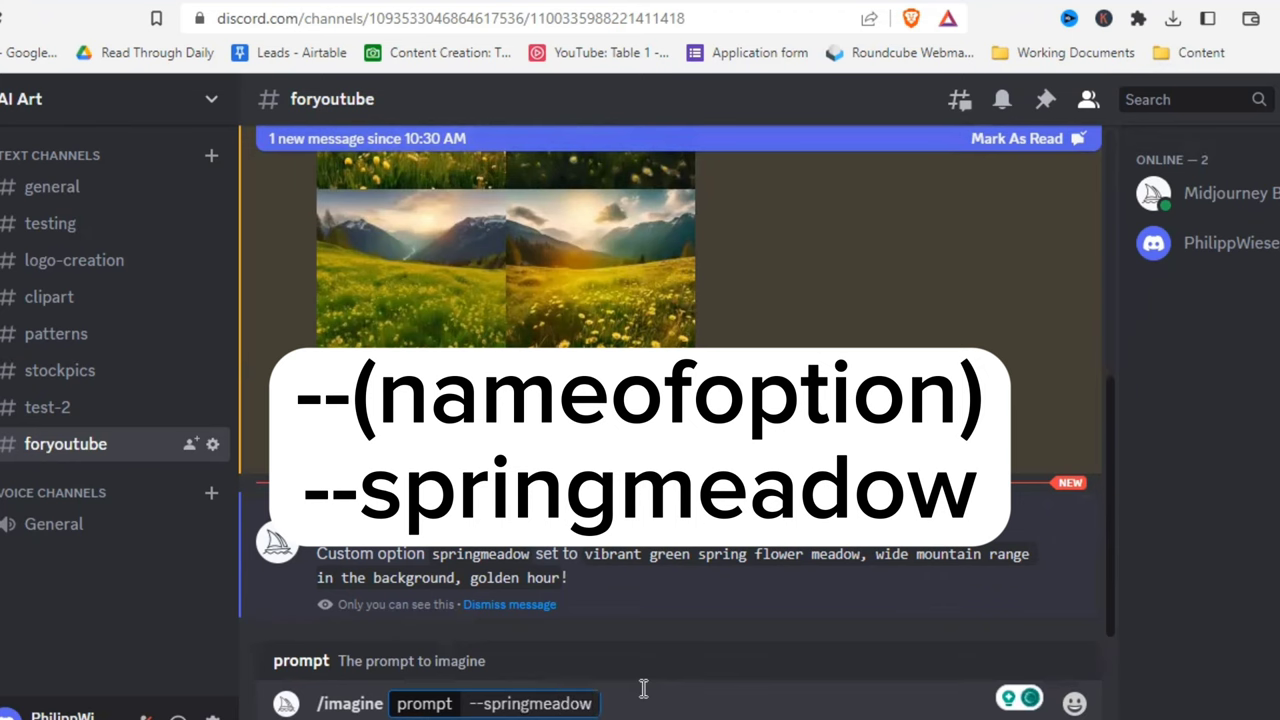
pyautogui.press('Return')
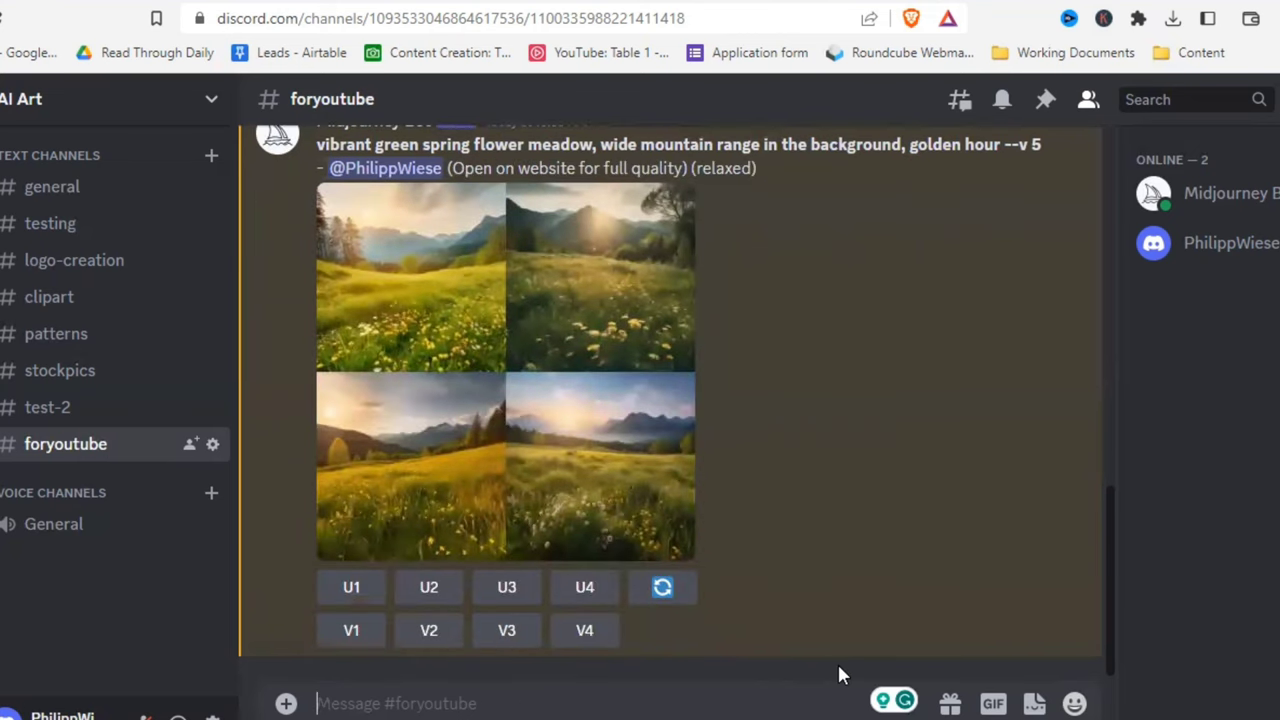
# Step: Review the expanded meadow prompt in the new result, then return to the message box
pyautogui.scroll(2, 680, 365)
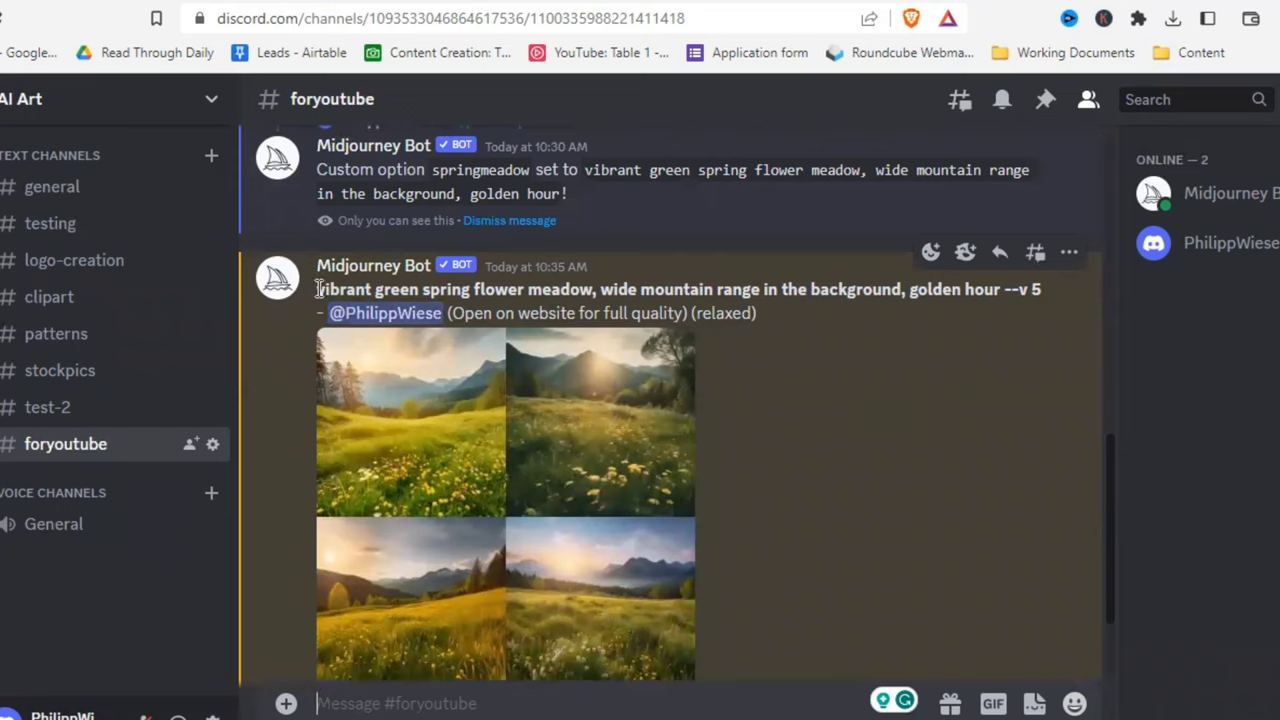
pyautogui.moveTo(318, 289); pyautogui.dragTo(998, 289)
pyautogui.scroll(-3, 731, 507)
pyautogui.click(676, 706)
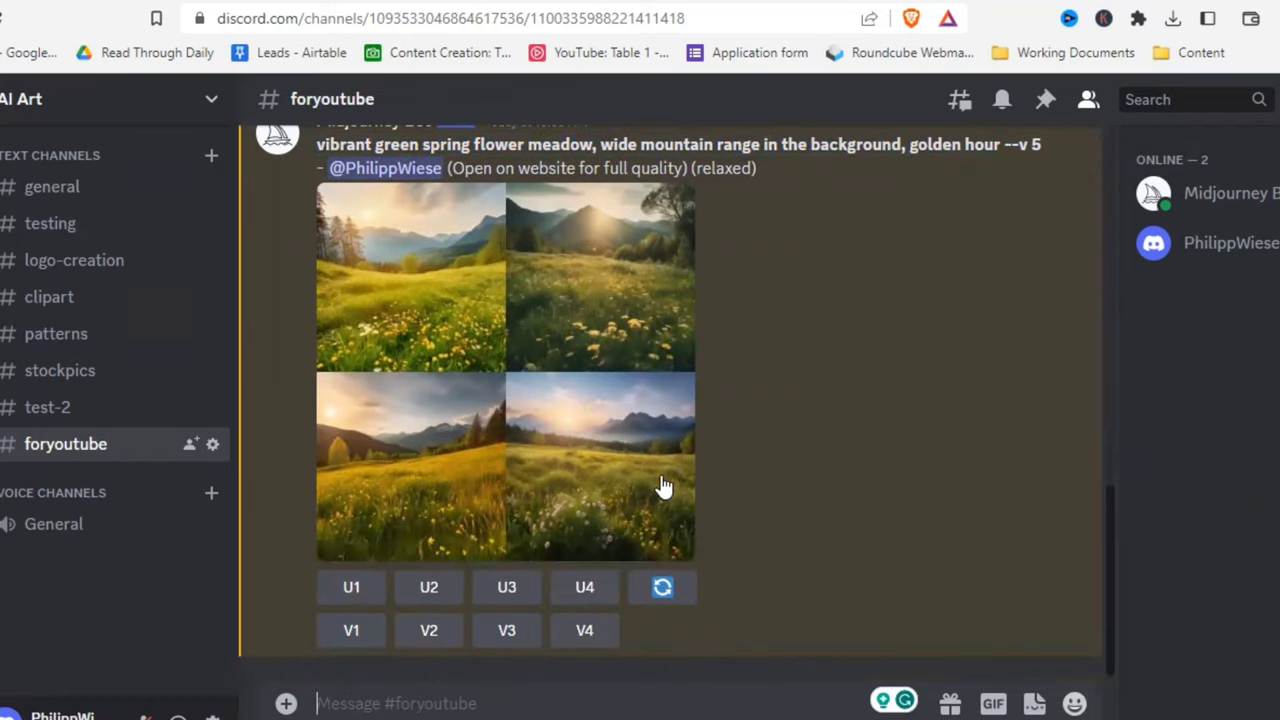
pyautogui.scroll(3, 663, 486)
pyautogui.scroll(-3, 772, 541)
# Step: Submit /imagine 'cute badger with an iron helmet and sunglasses'
pyautogui.write('/ima')
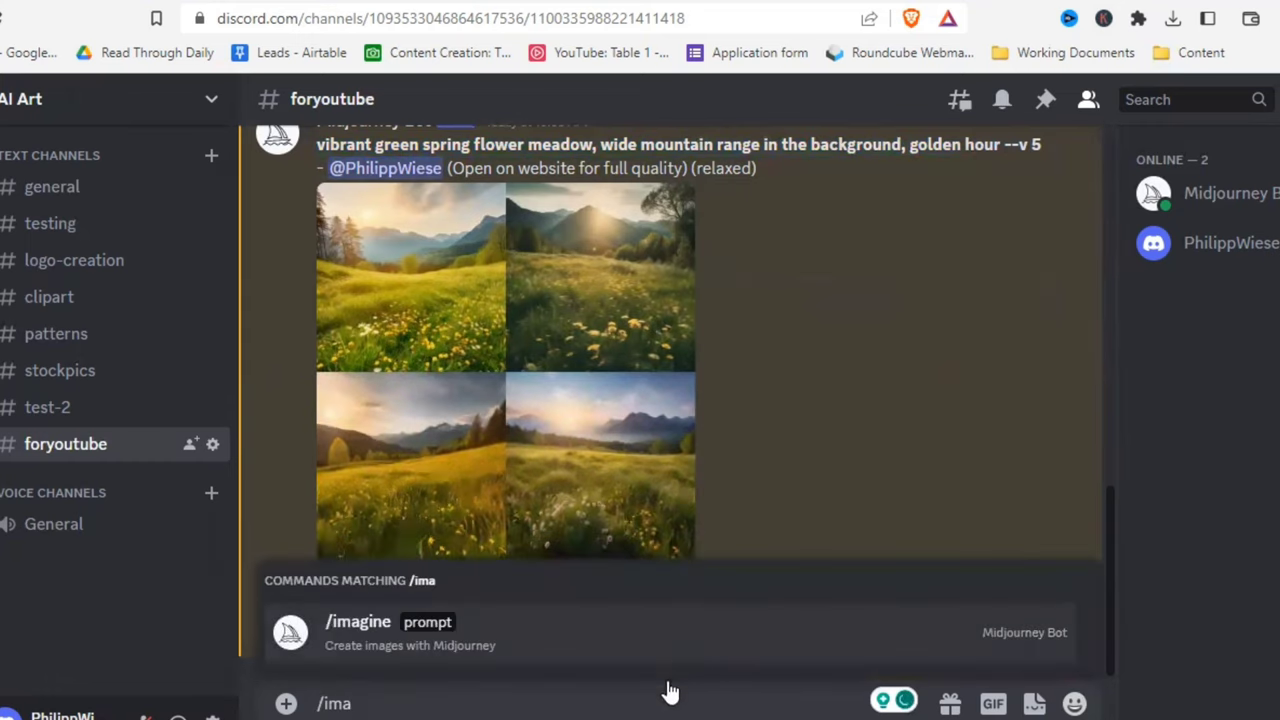
pyautogui.press('Tab')
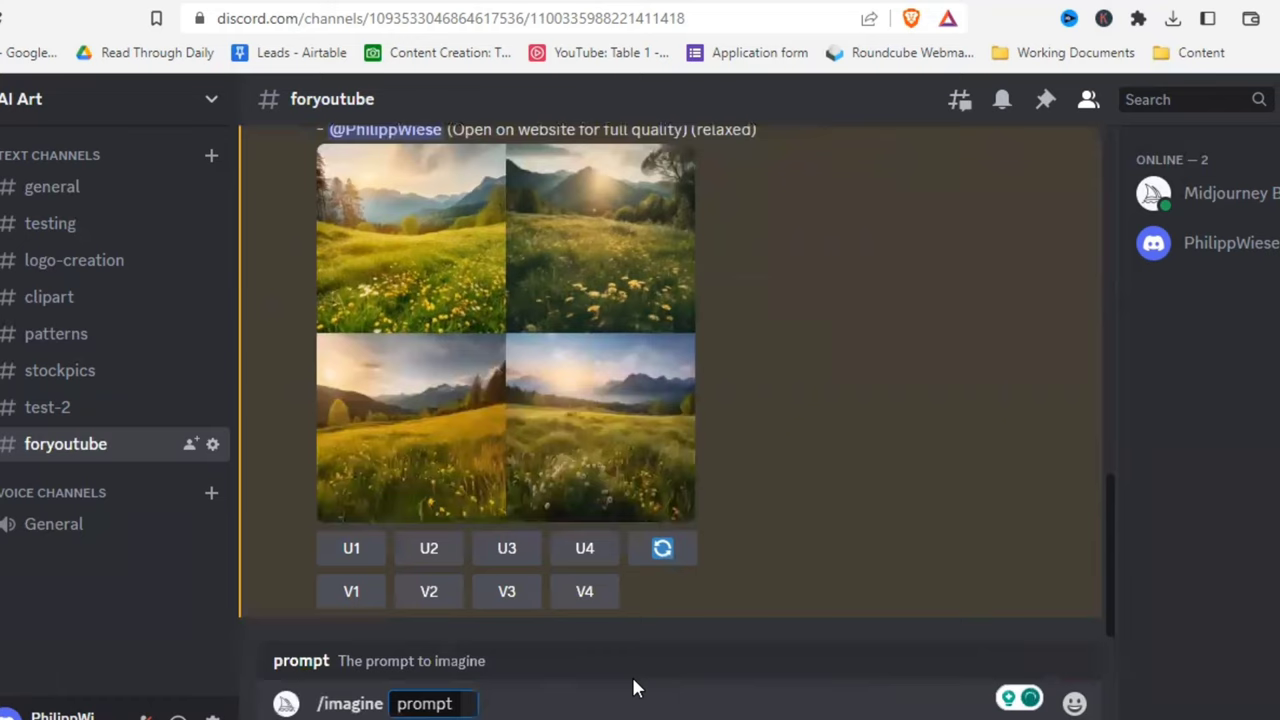
pyautogui.write('cute ba')
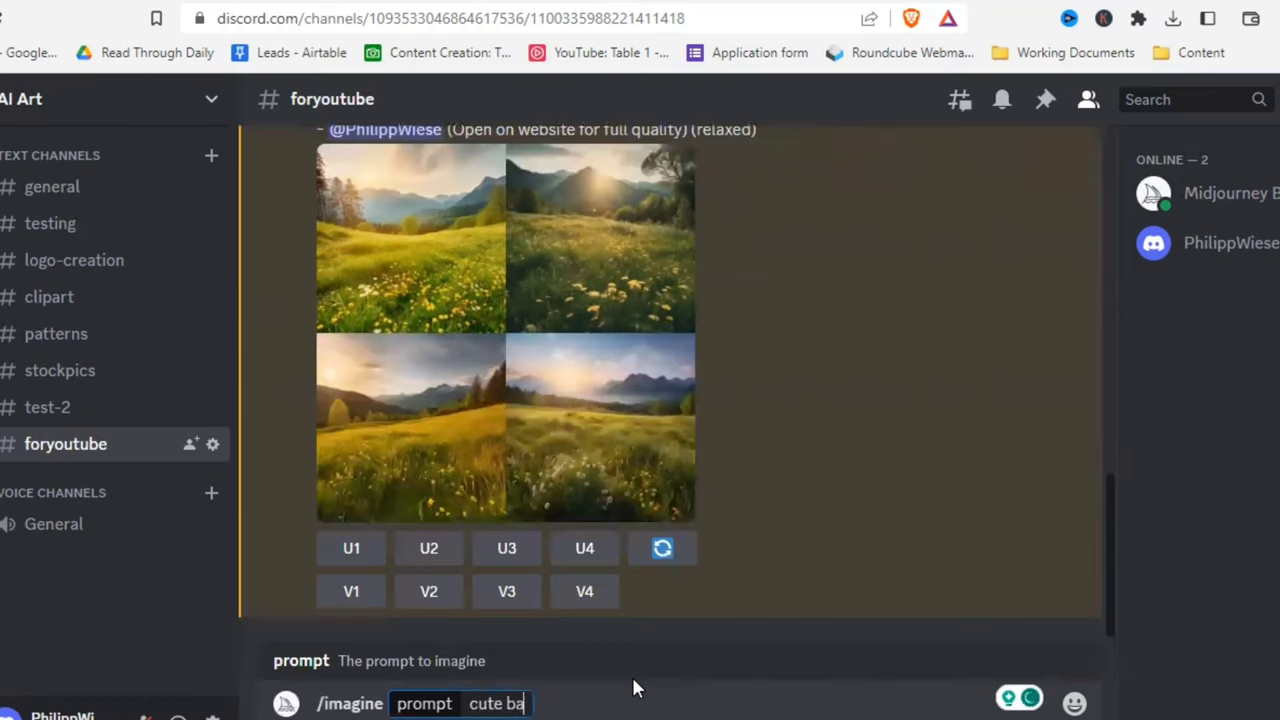
pyautogui.write('dger with an')
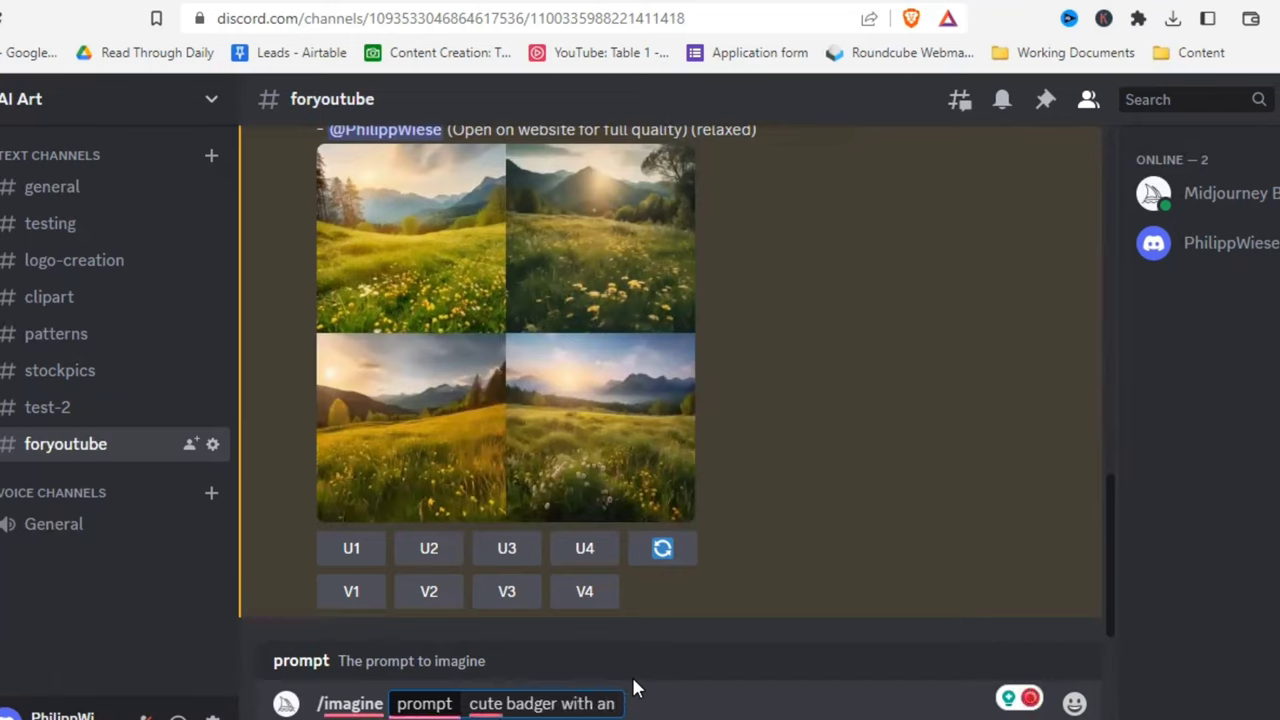
pyautogui.write(' iron h')
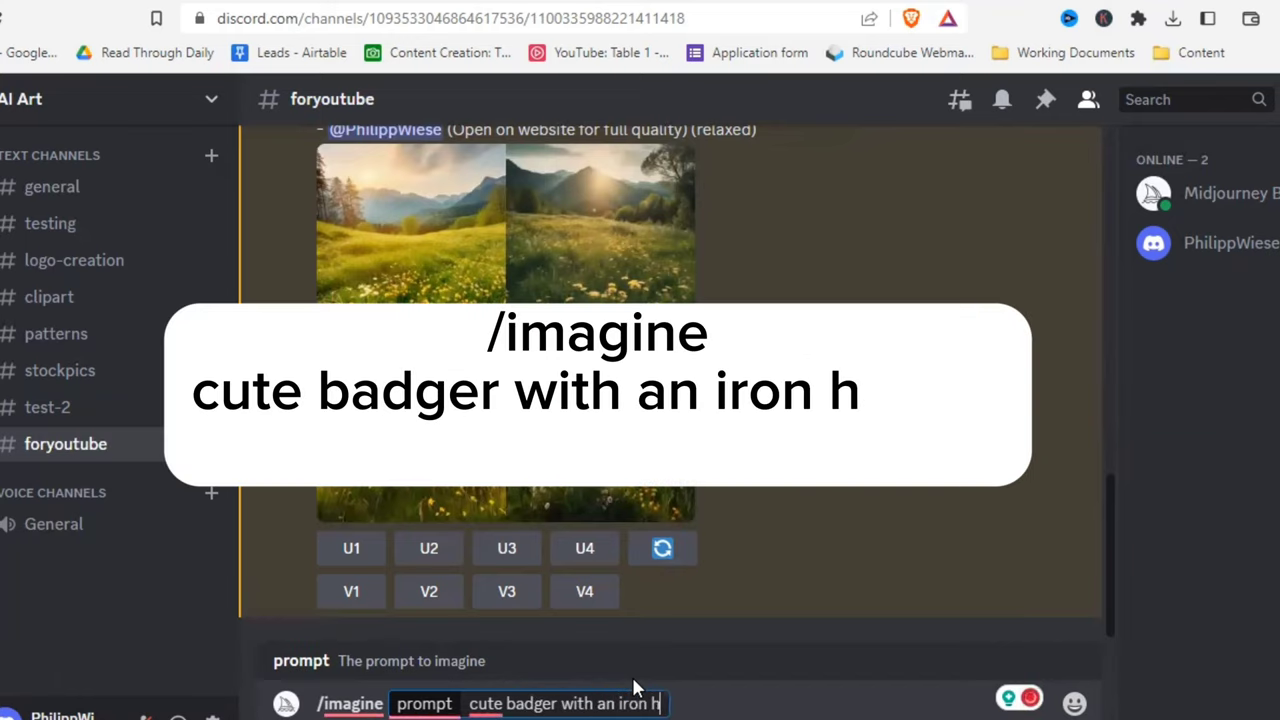
pyautogui.write('elmet and')
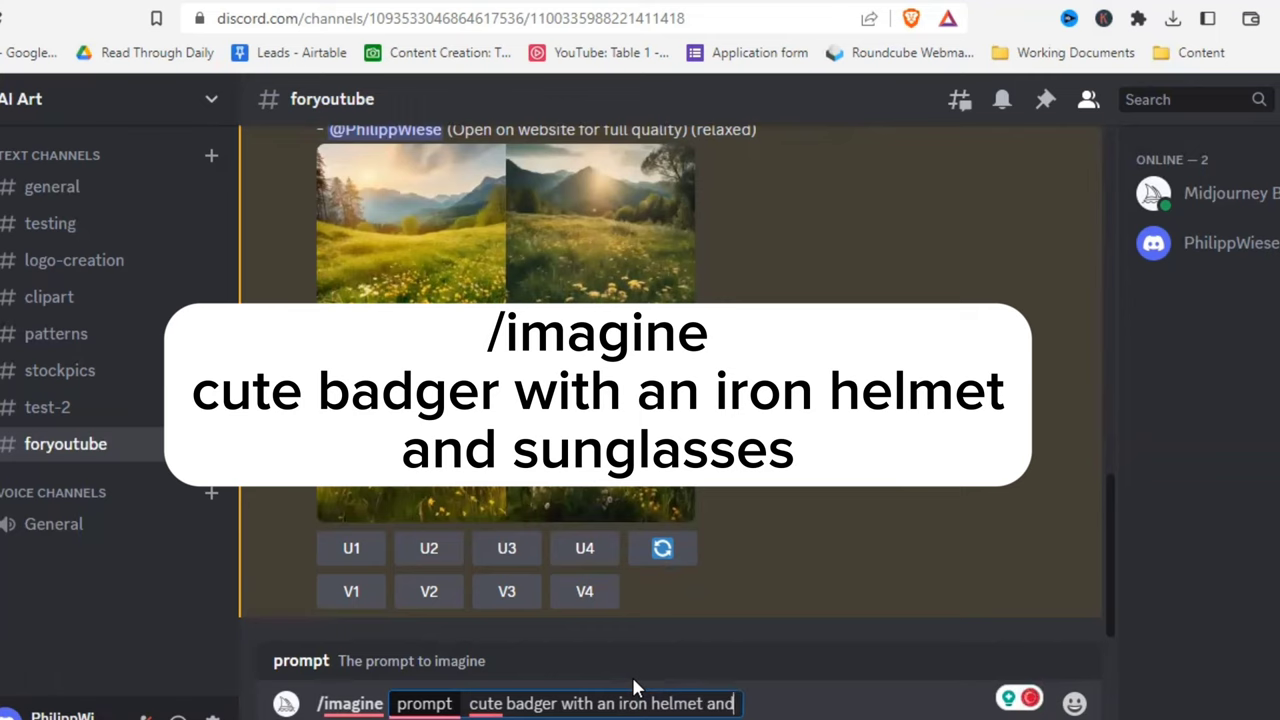
pyautogui.write(' sunglasses')
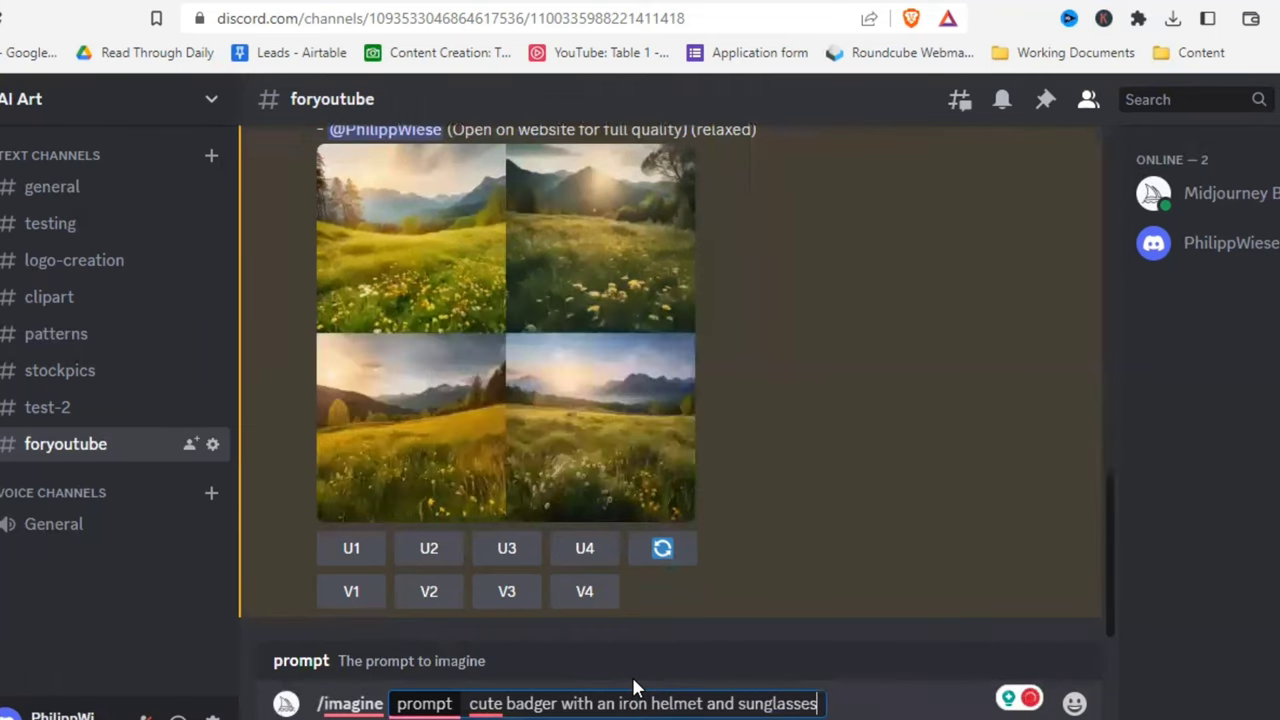
pyautogui.moveTo(481, 706)
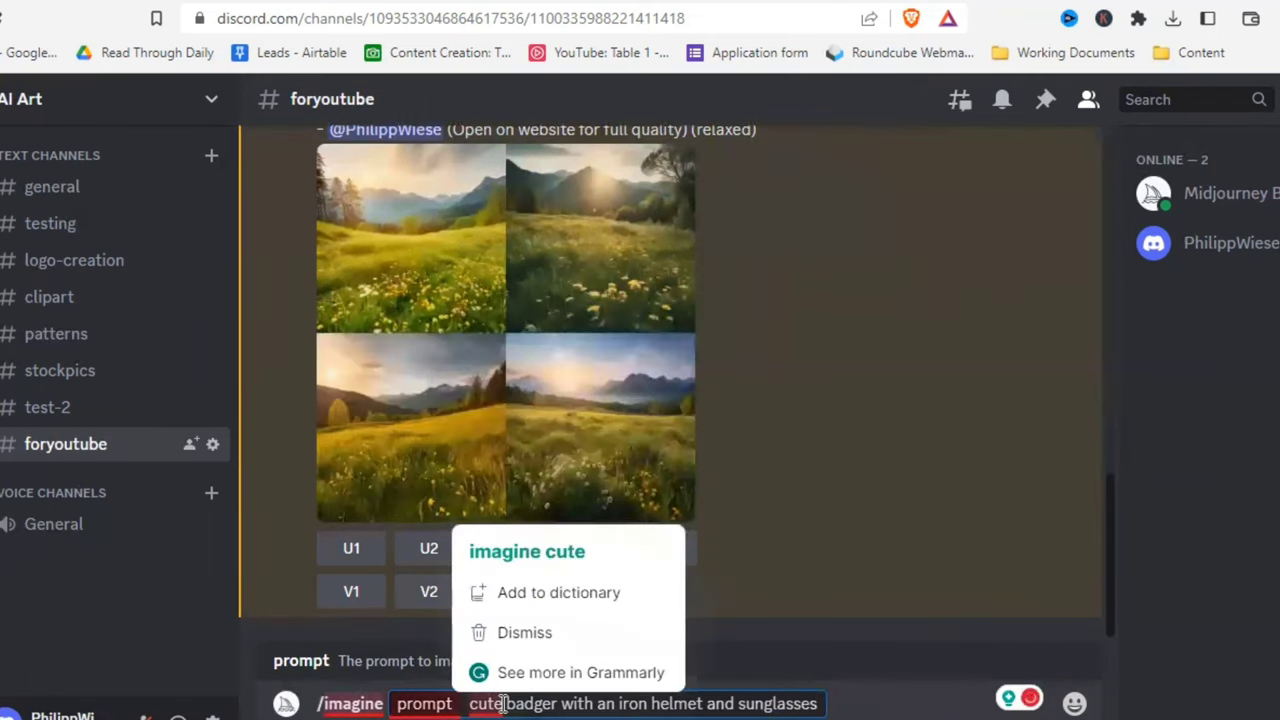
pyautogui.press('Return')
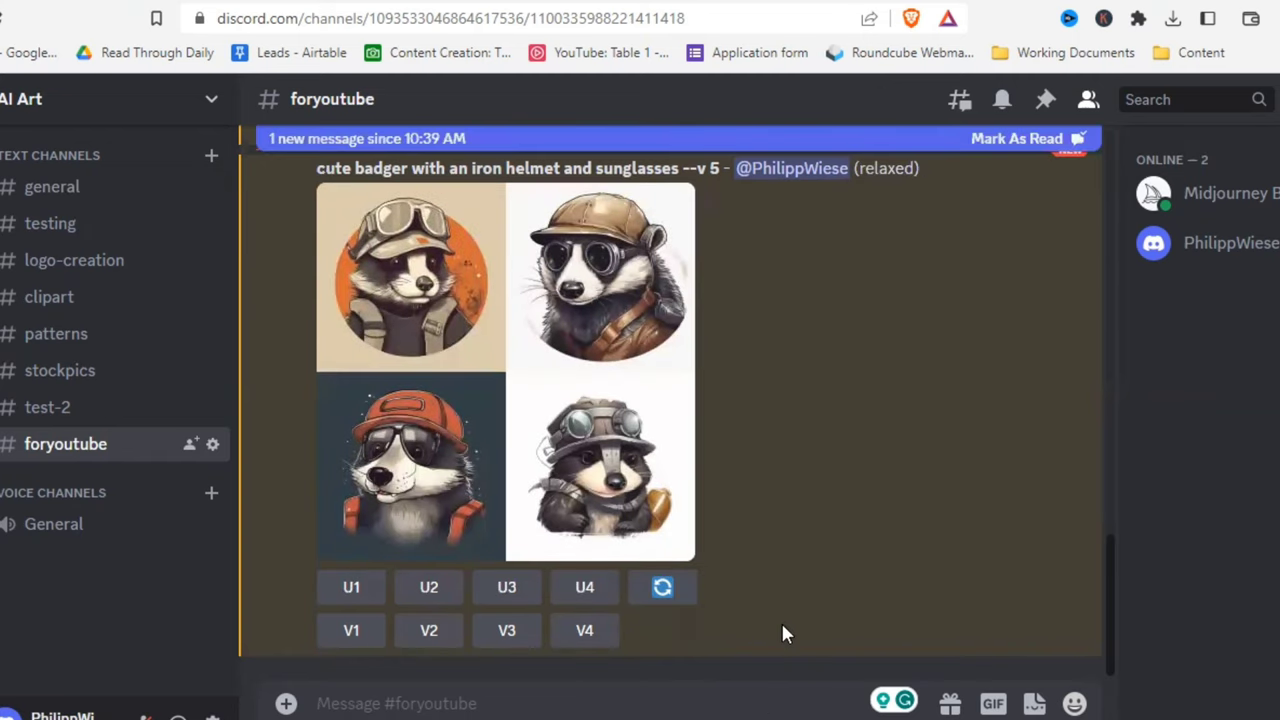
# Step: Start /prefer option set and name the new custom option bob
pyautogui.write('/sr')
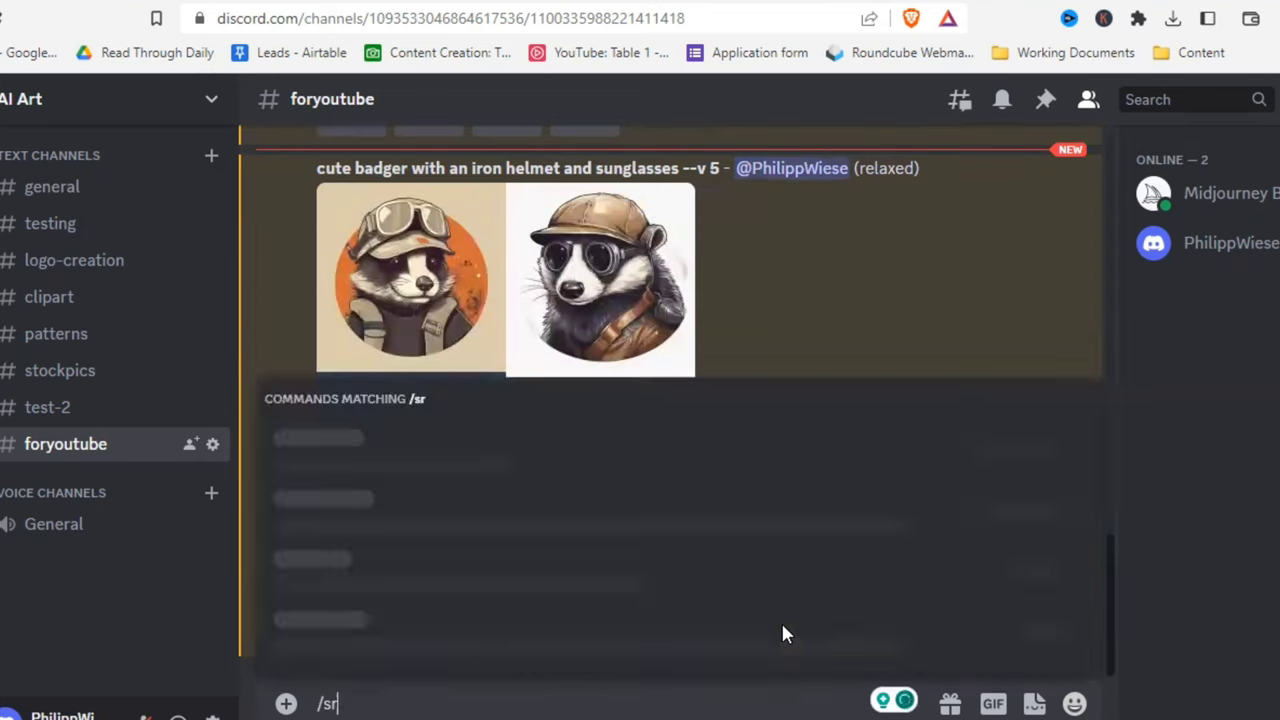
pyautogui.press('BackSpace')
pyautogui.write('et')
pyautogui.press('BackSpace')
pyautogui.press('BackSpace')
pyautogui.press('BackSpace')
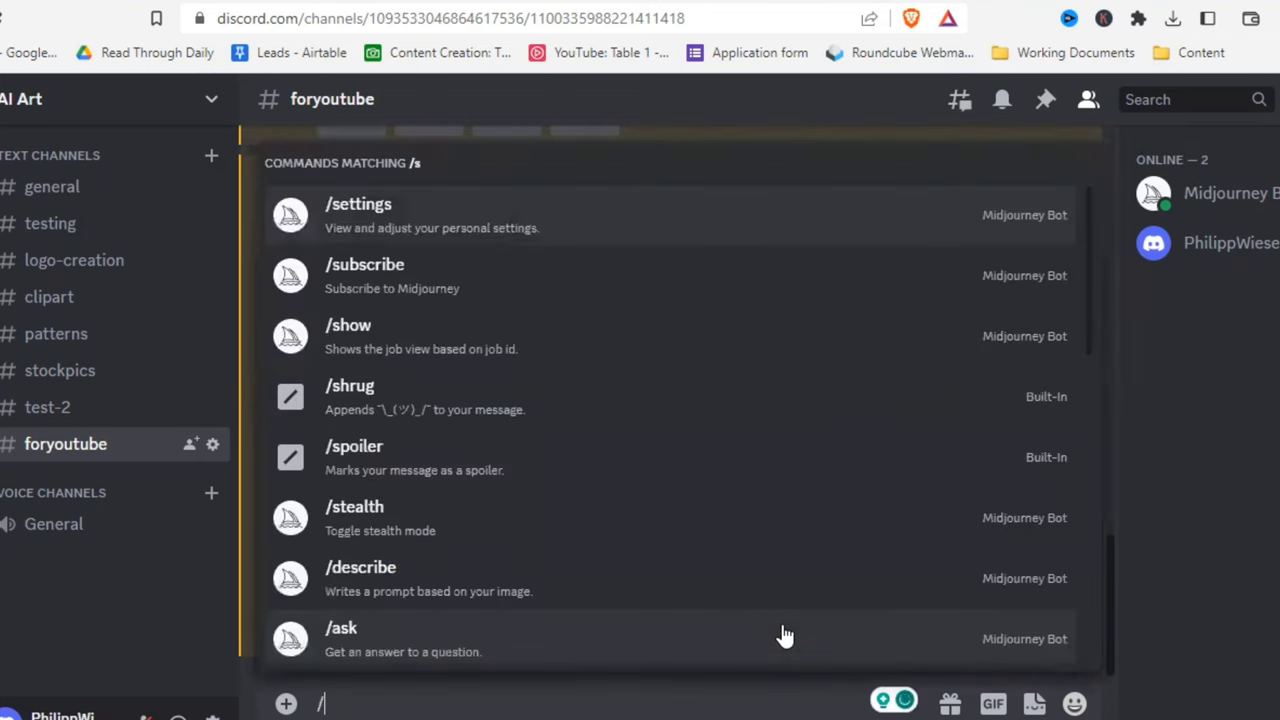
pyautogui.write('pref')
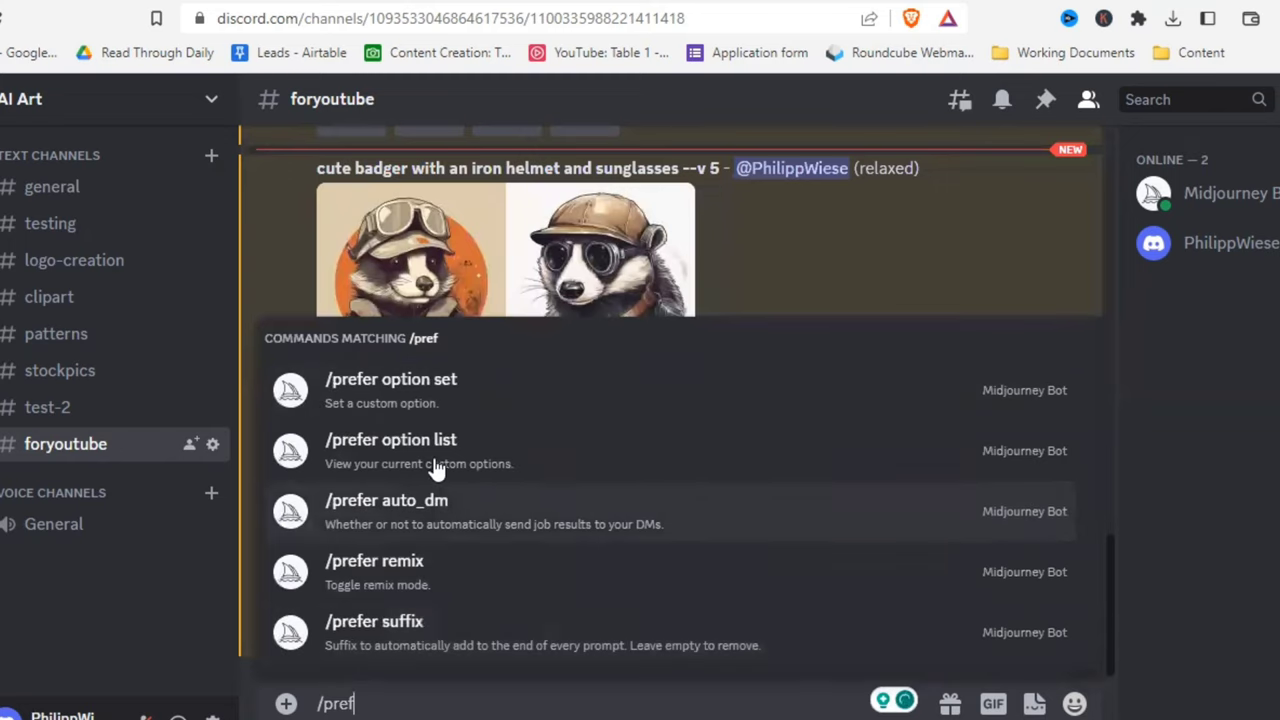
pyautogui.click(400, 392)
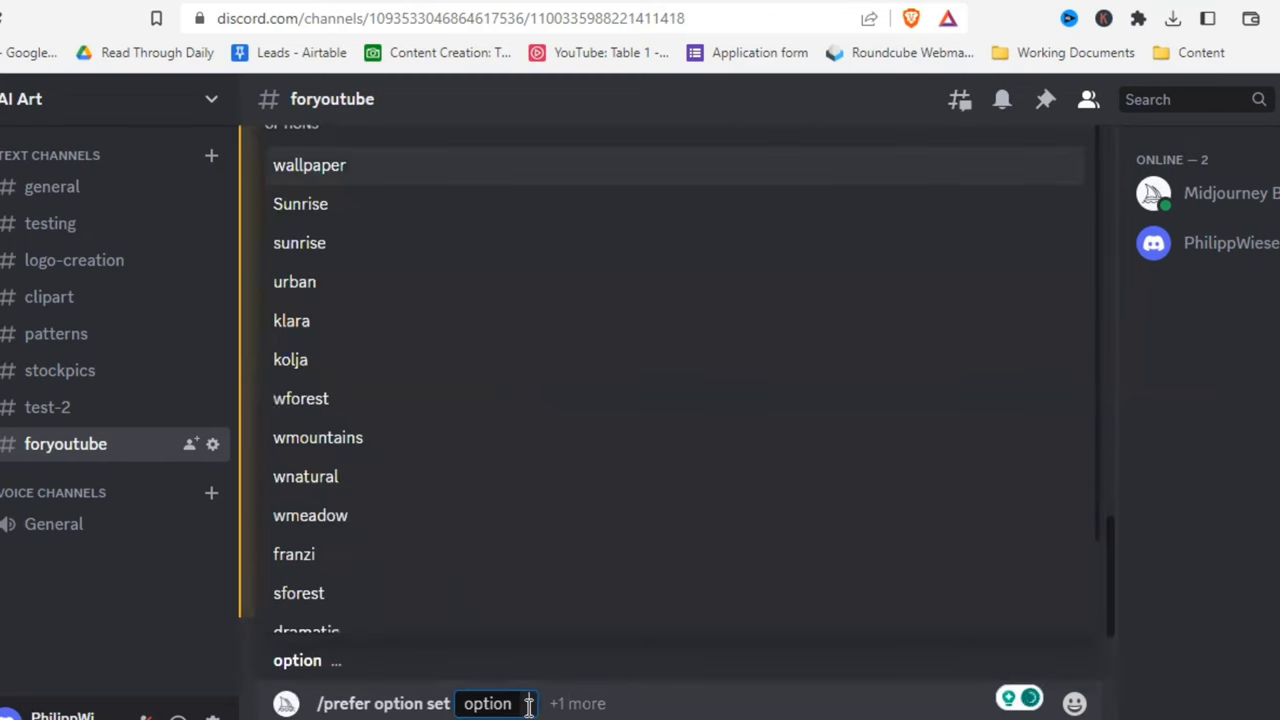
pyautogui.write('bob')
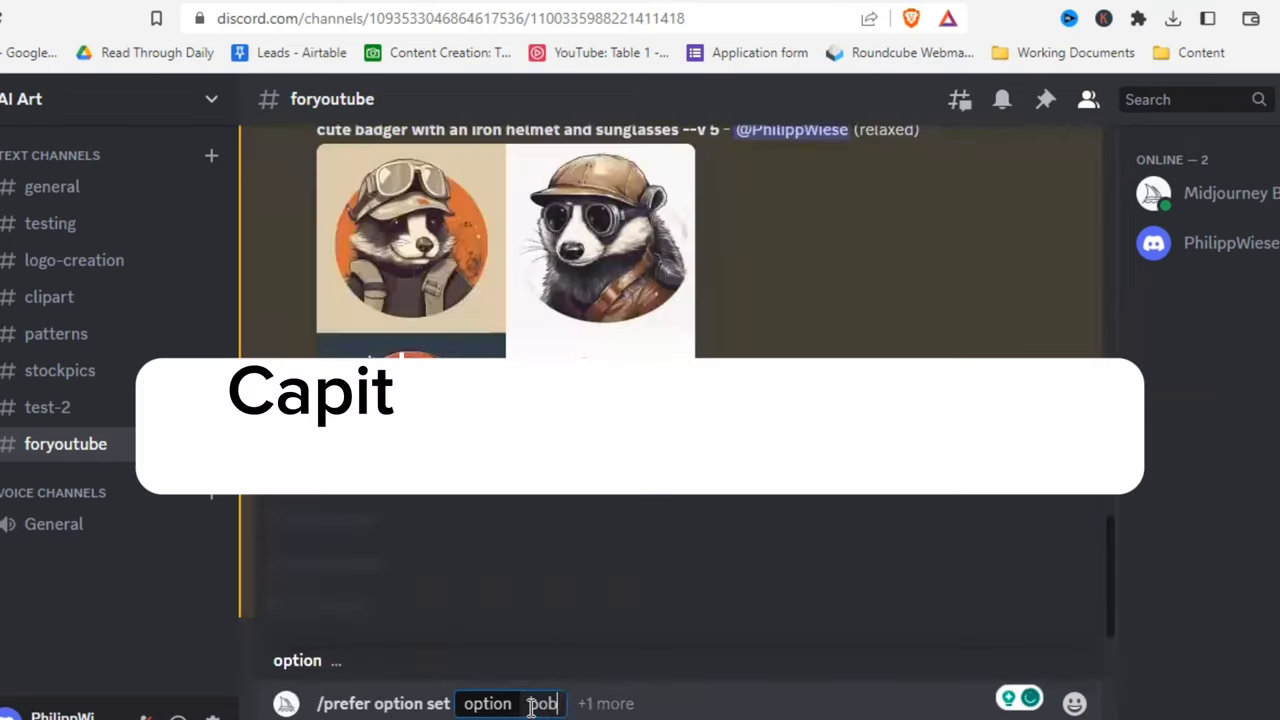
pyautogui.click(588, 704)
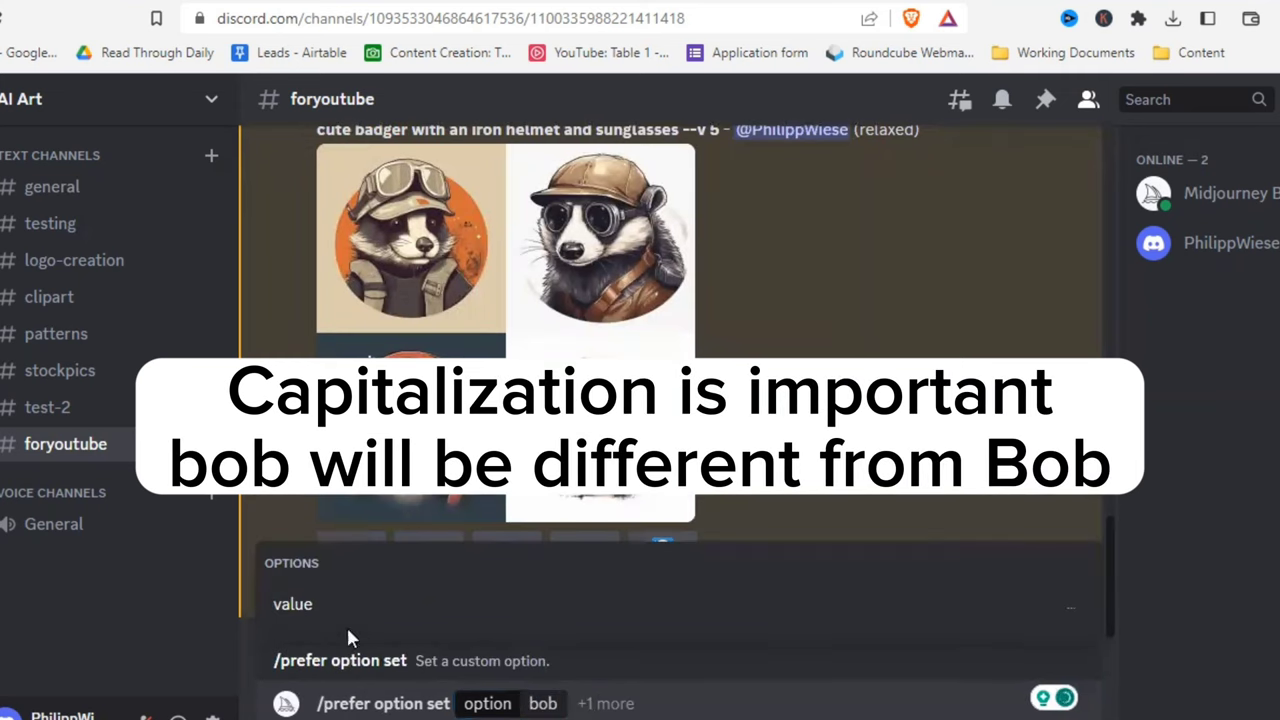
# Step: Paste the badger prompt as bob's value, prefixed with 'bob, a', and save it
pyautogui.click(293, 605)
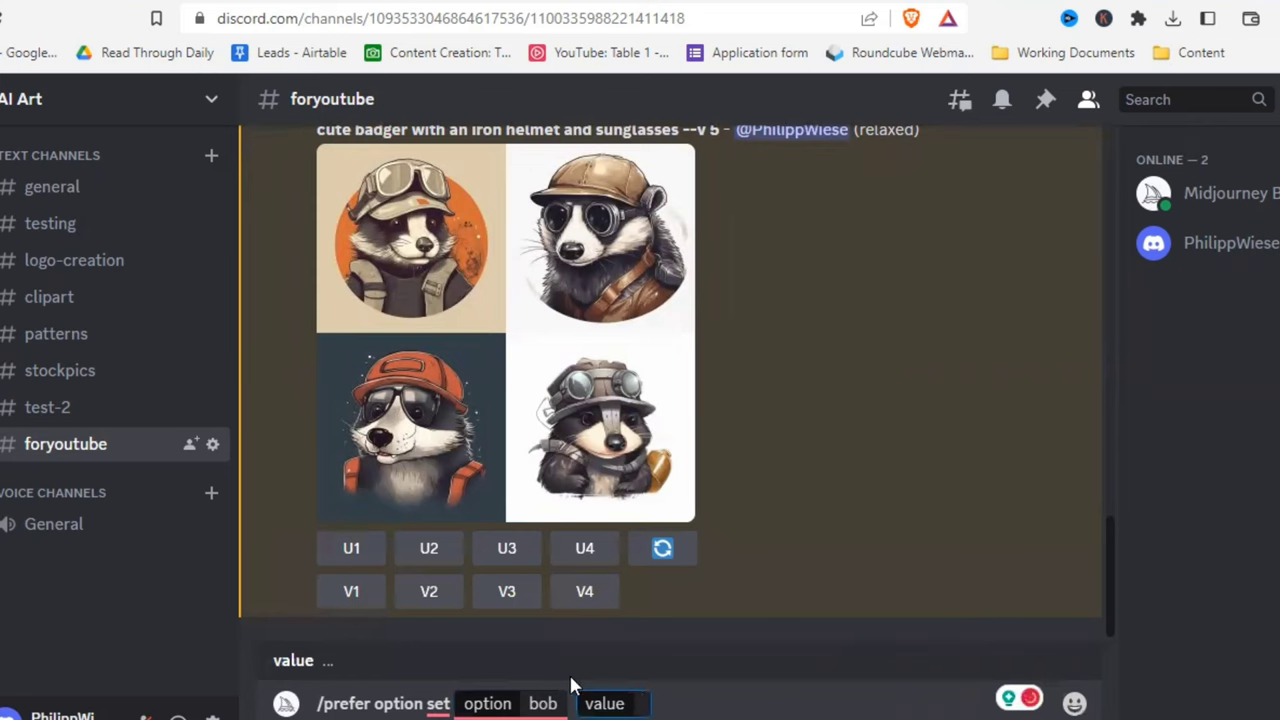
pyautogui.scroll(2, 343, 306)
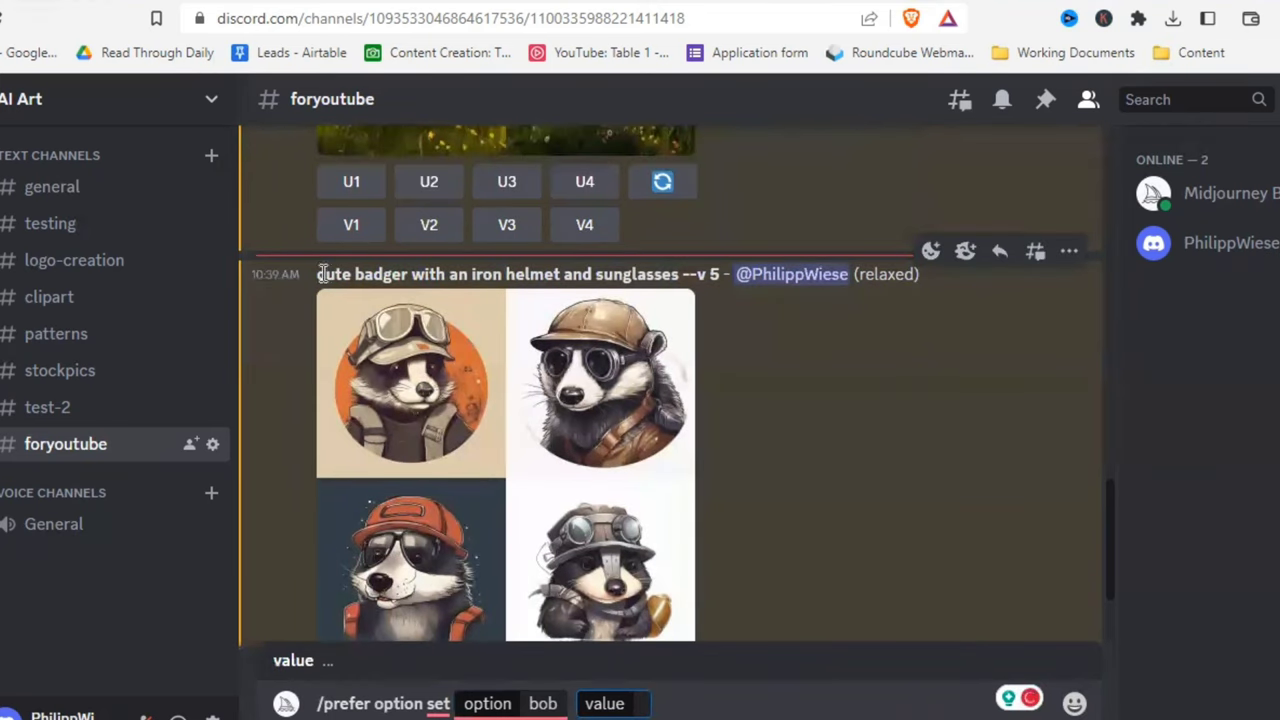
pyautogui.moveTo(318, 274); pyautogui.dragTo(680, 275)
pyautogui.hotkey('ctrl', 'c')
pyautogui.click(643, 705)
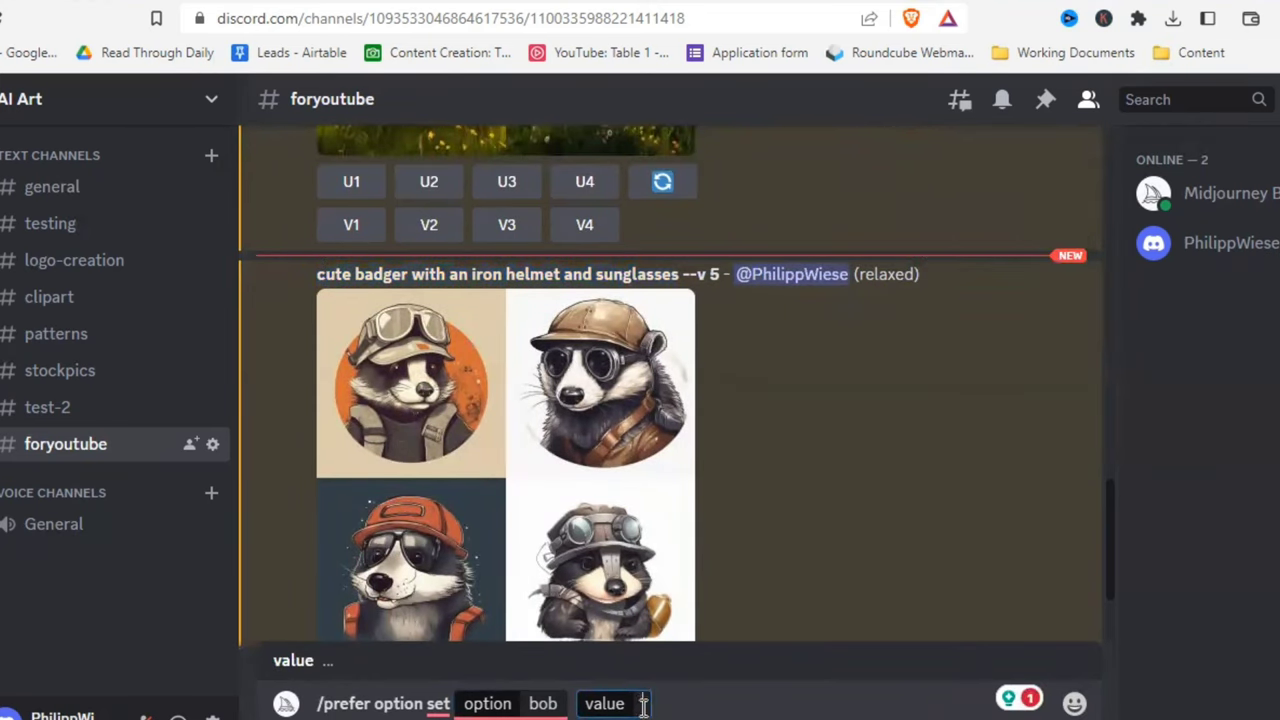
pyautogui.hotkey('ctrl', 'v')
pyautogui.click(643, 705)
pyautogui.write('bob, a')
pyautogui.press('Return')
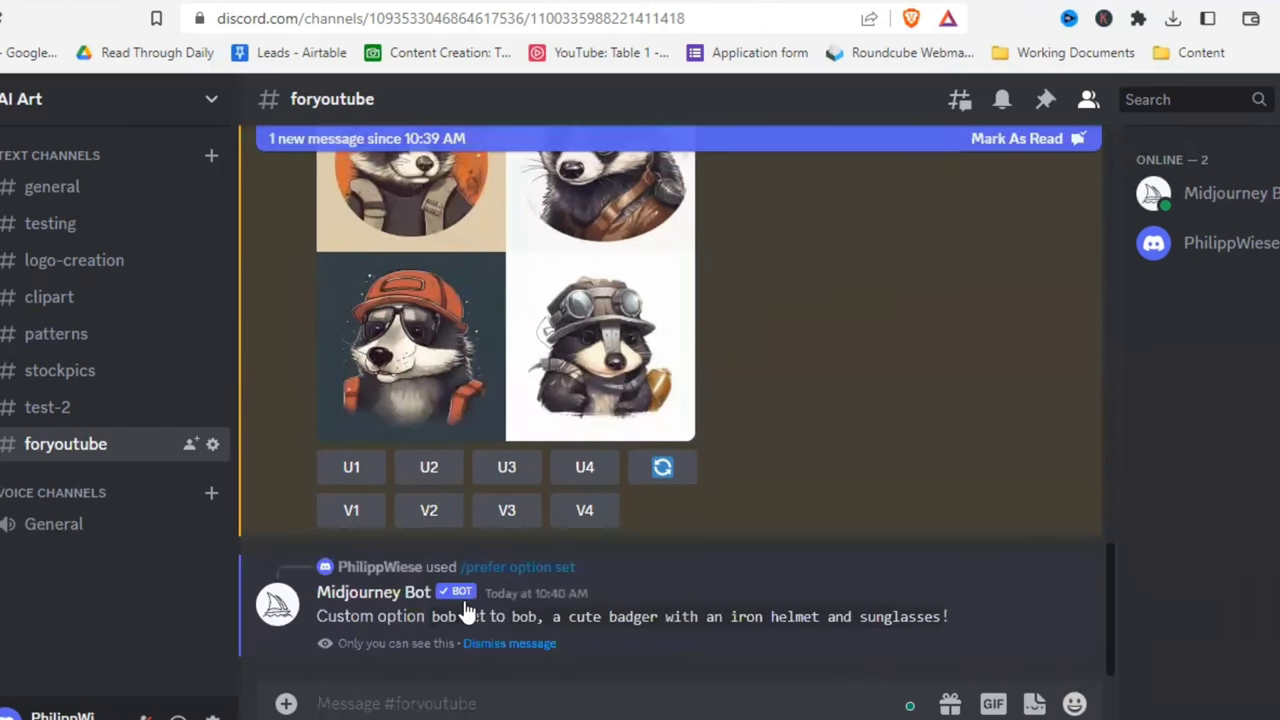
# Step: Submit 'photo of --bob on a --springmeadow --ar 16:9' and view the resulting grid enlarged
pyautogui.write('/')
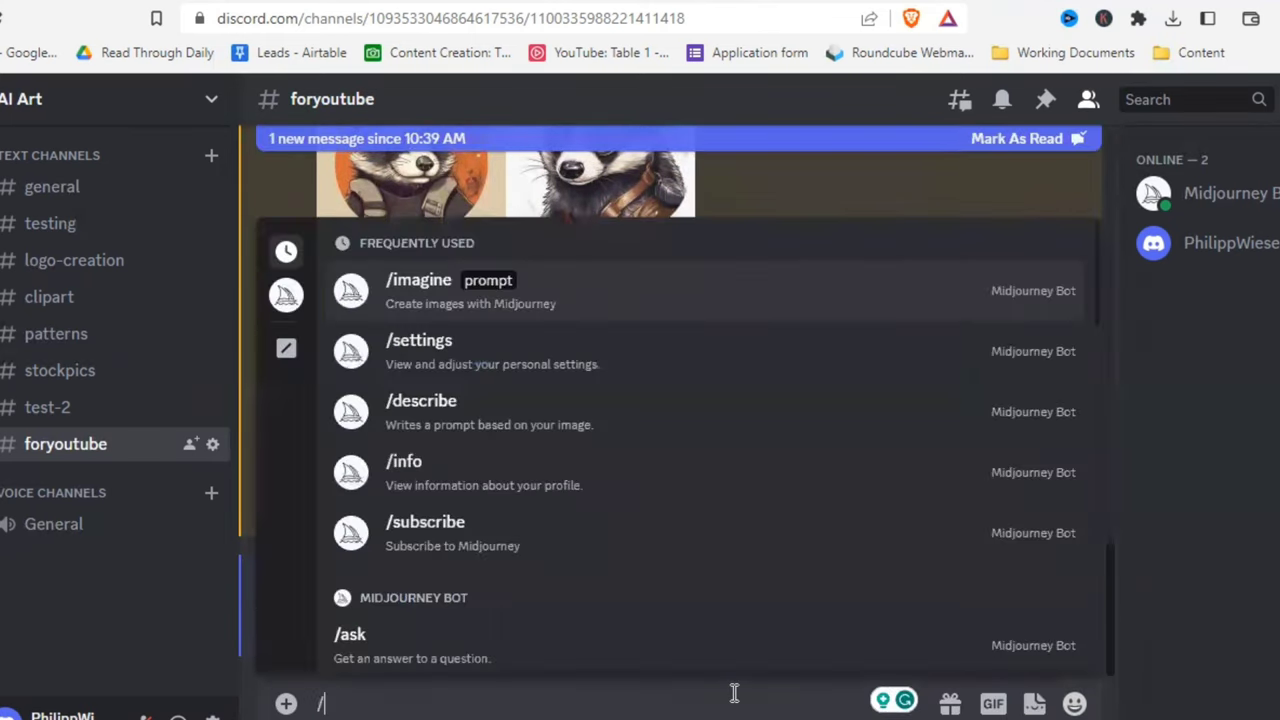
pyautogui.write('ima')
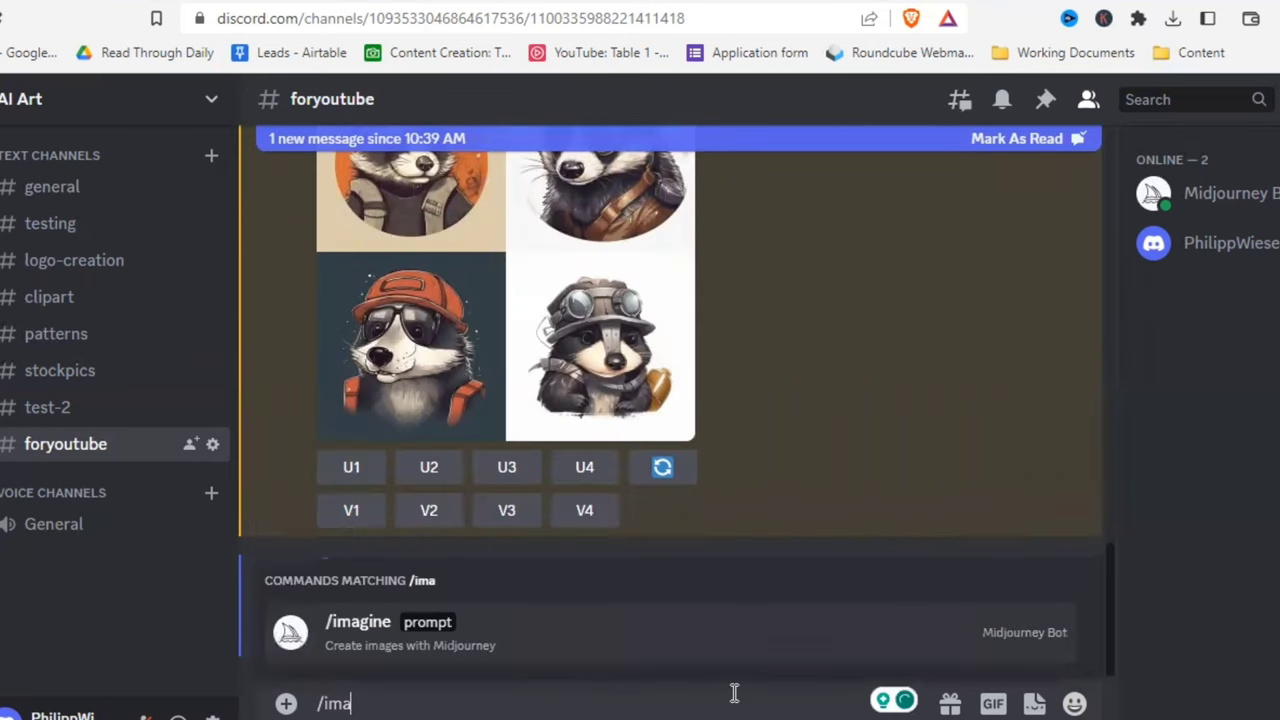
pyautogui.press('Return')
pyautogui.write('photo of --bob on a')
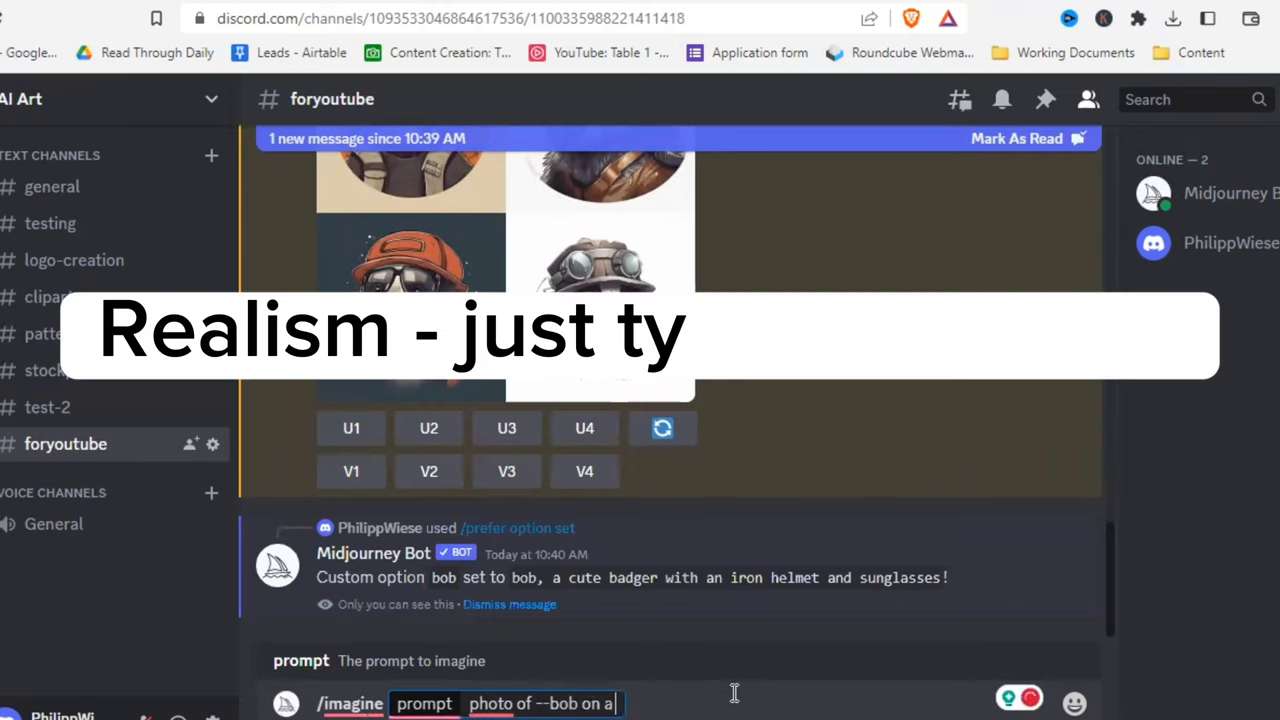
pyautogui.write(' --springmeadow')
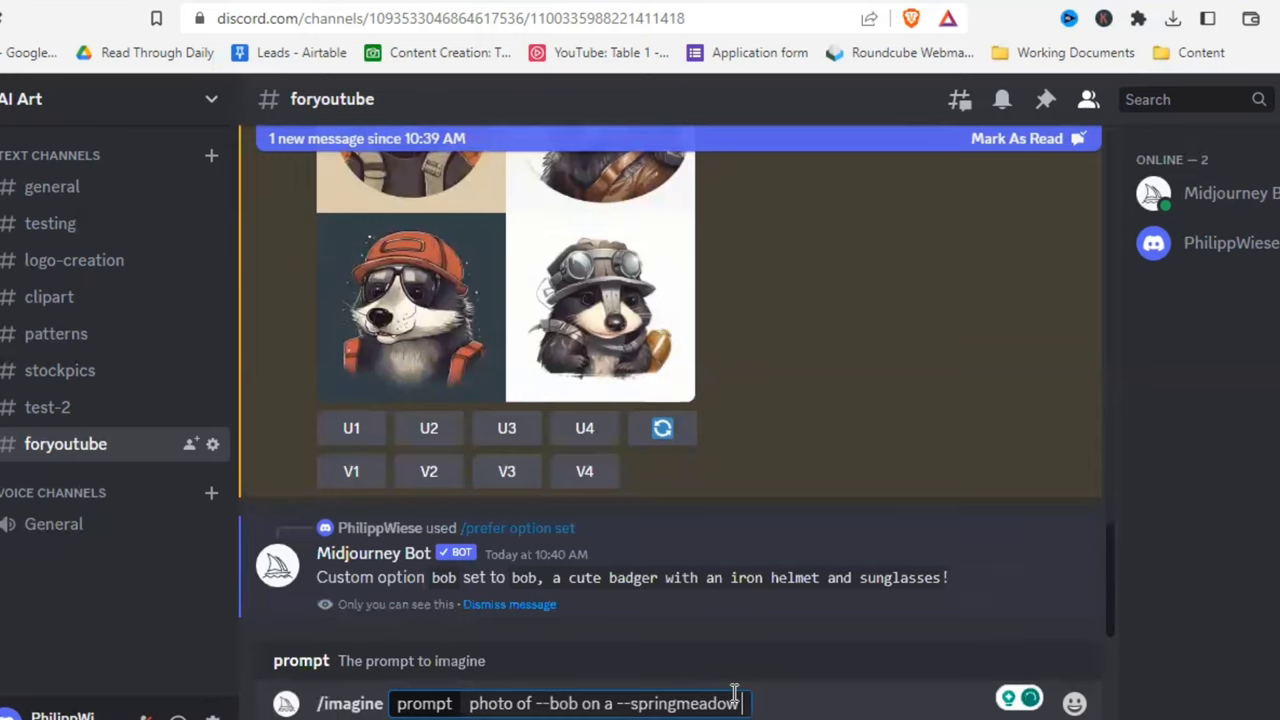
pyautogui.write(' ar')
pyautogui.press('BackSpace')
pyautogui.press('BackSpace')
pyautogui.write('--ar')
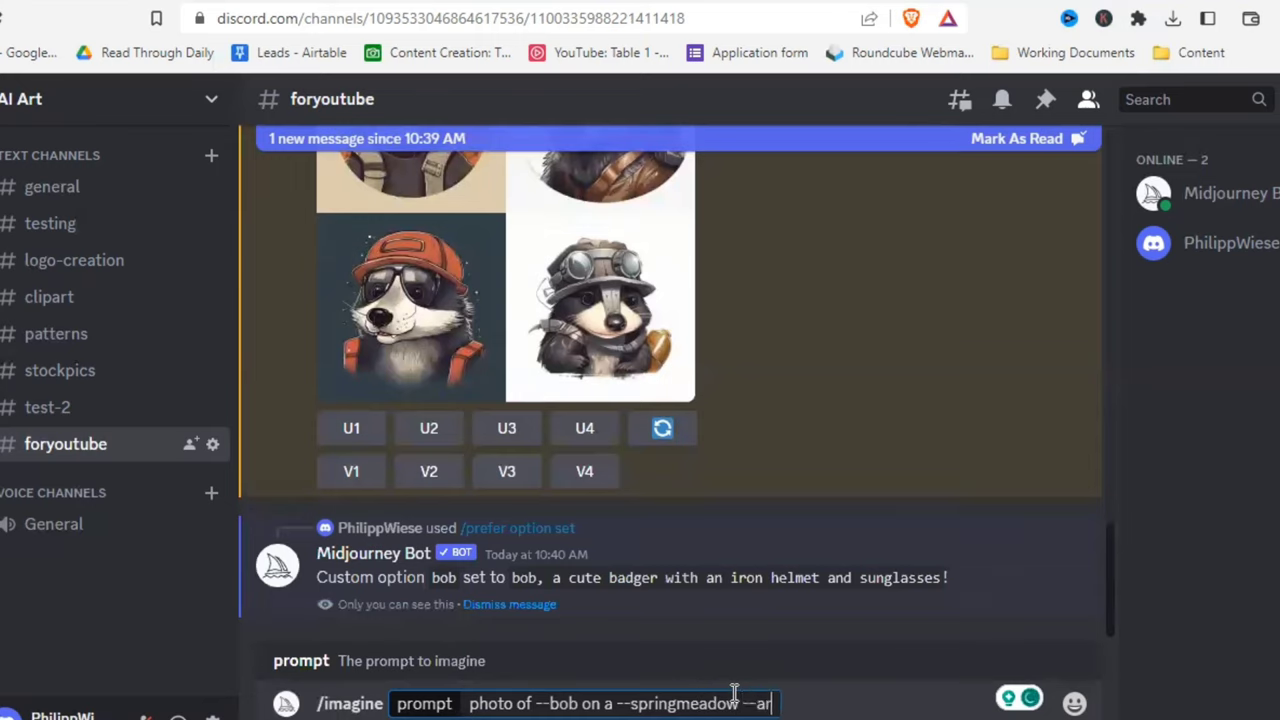
pyautogui.write(' 16:')
pyautogui.press('Return')
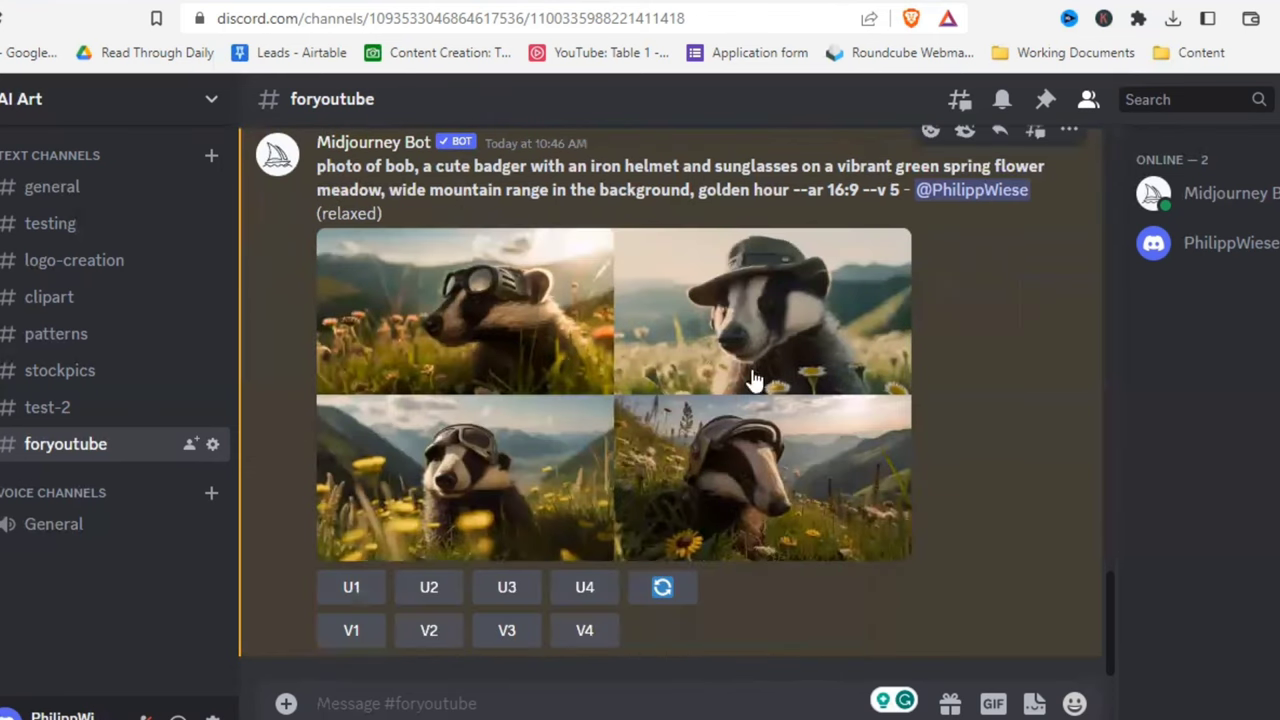
pyautogui.click(762, 424)
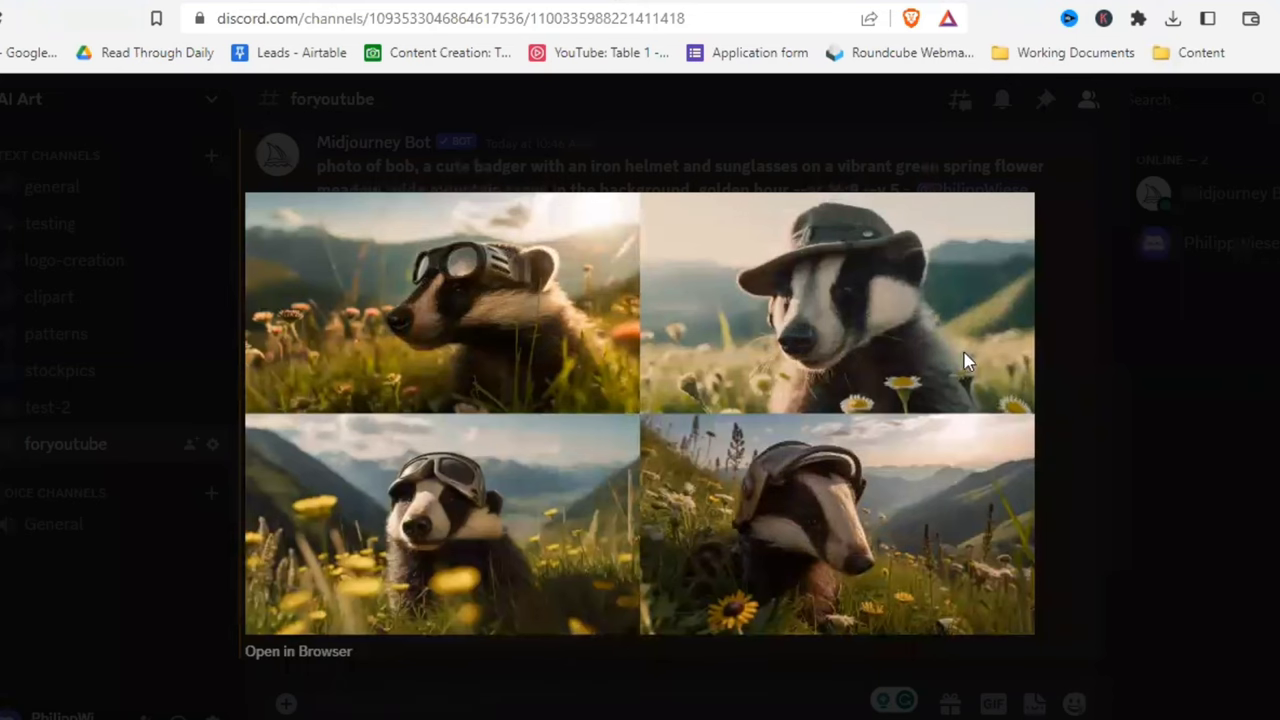
pyautogui.click(999, 490)
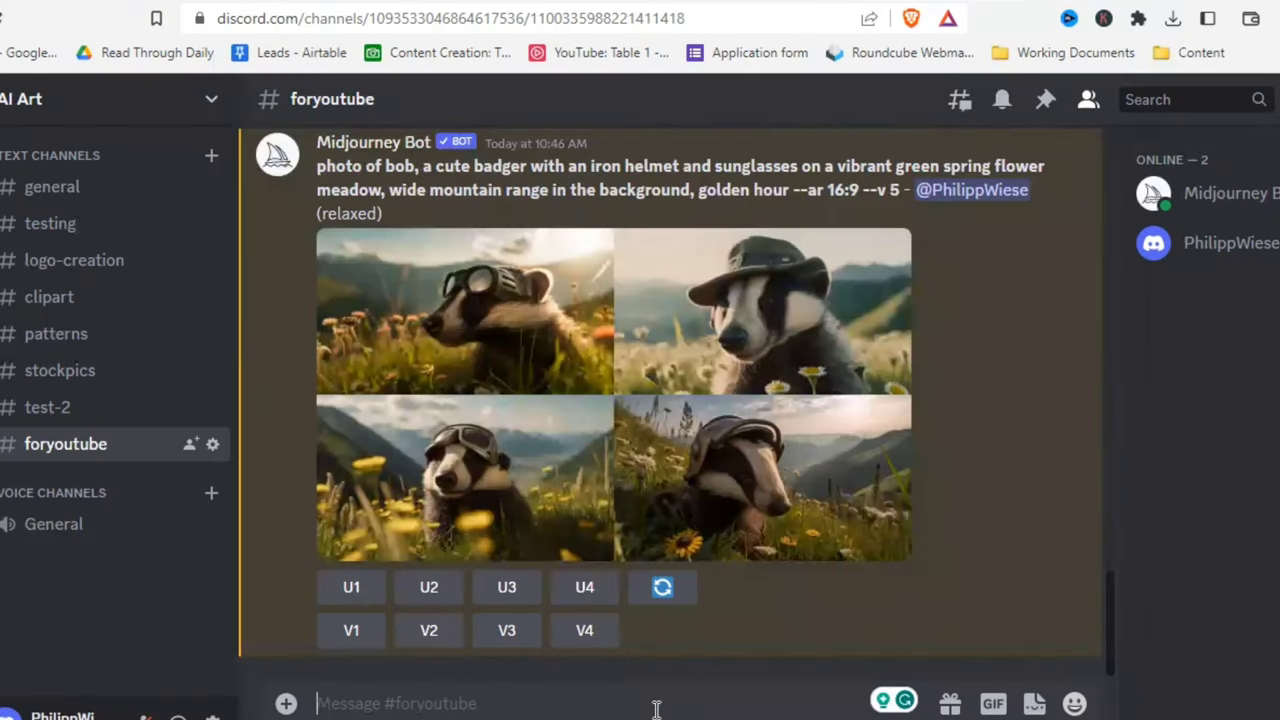
# Step: Remove the springmeadow option by sending /prefer option set springmeadow with no value
pyautogui.write('/')
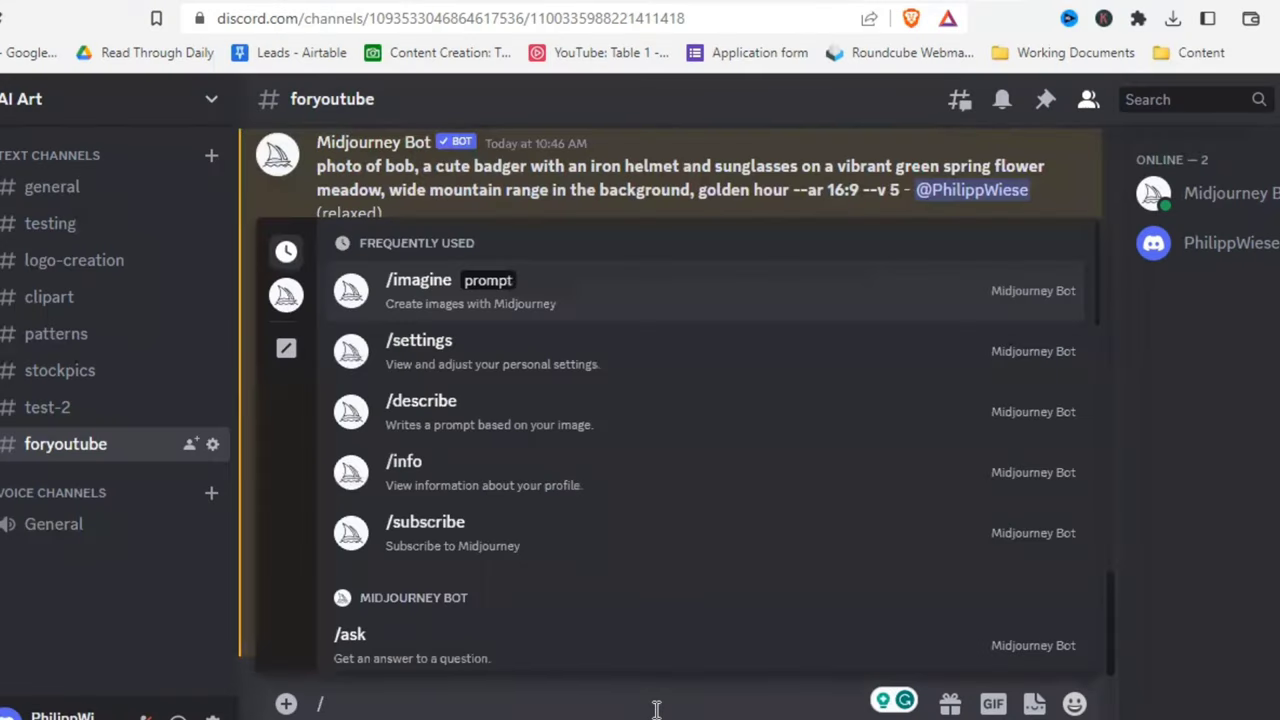
pyautogui.write('pre')
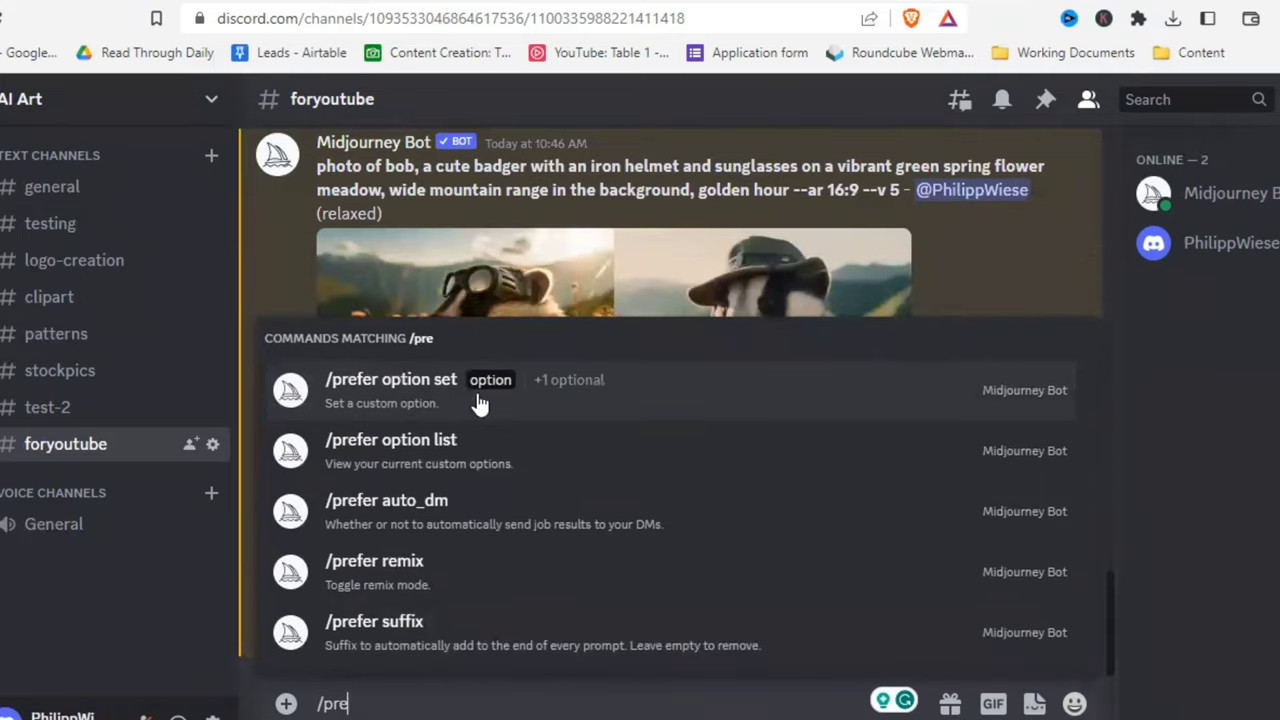
pyautogui.press('Tab')
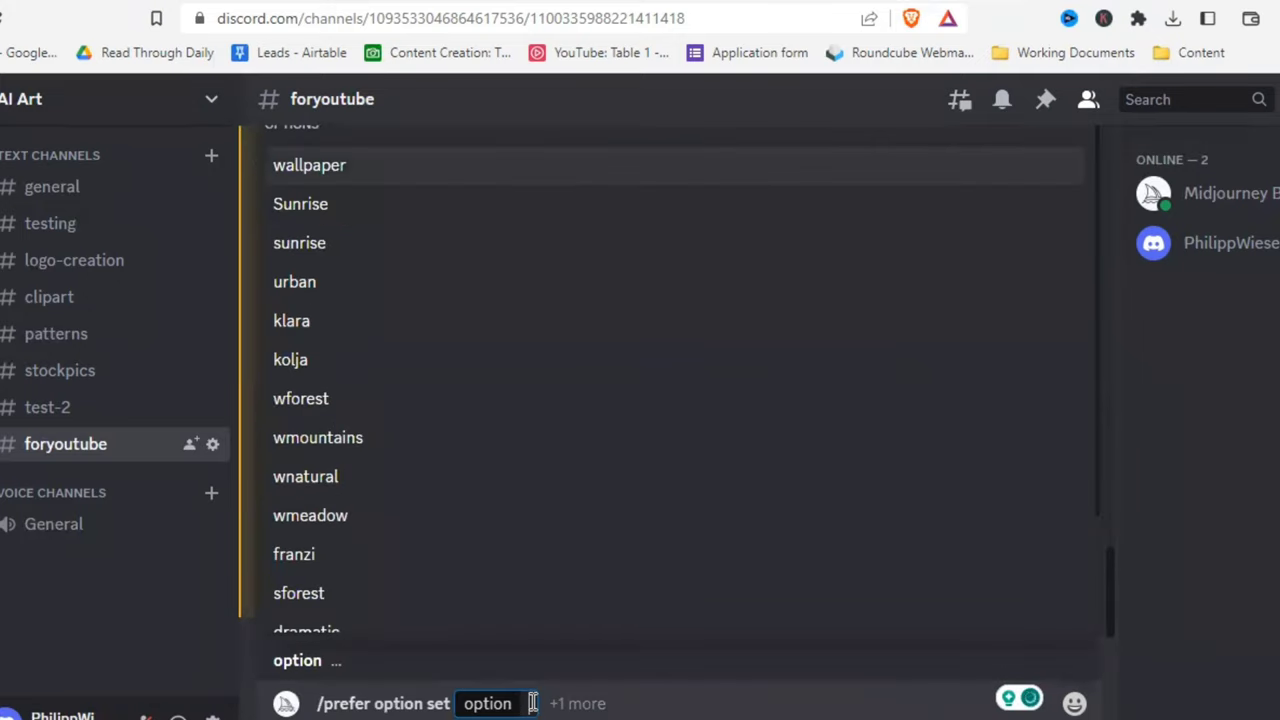
pyautogui.write('spring')
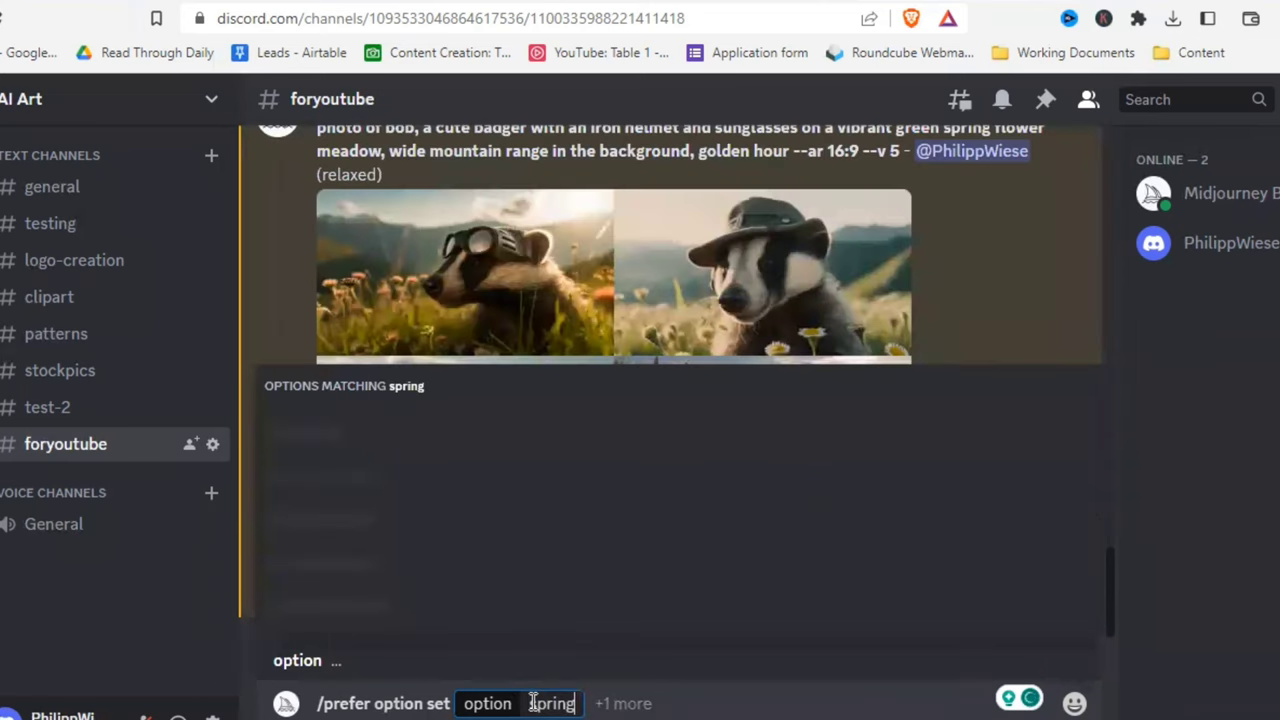
pyautogui.write('meadw')
pyautogui.press('BackSpace')
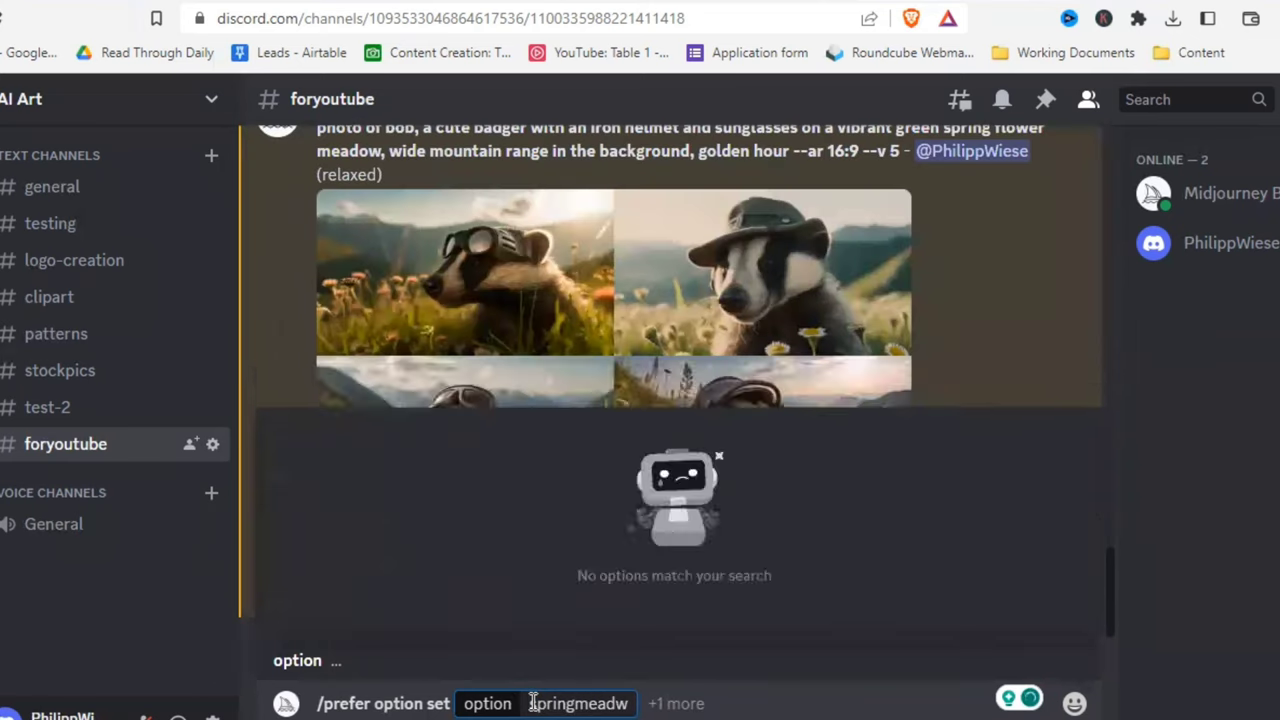
pyautogui.write('ow')
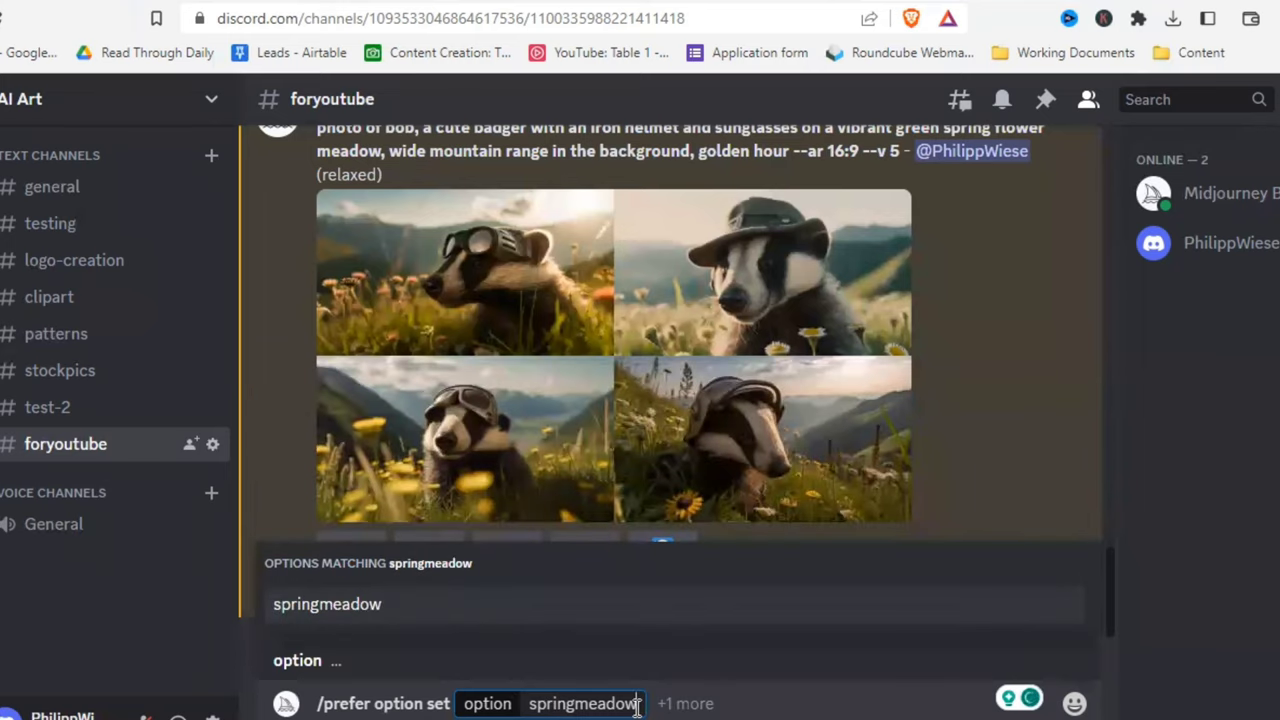
pyautogui.press('Tab')
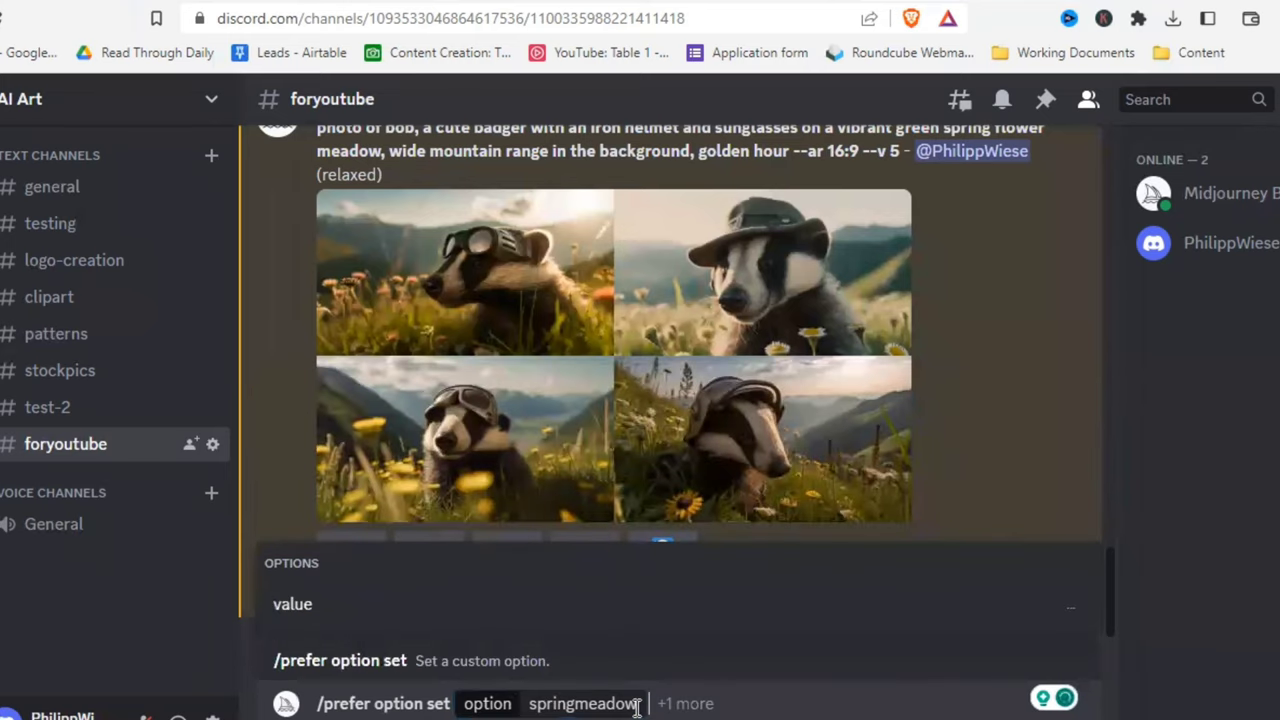
pyautogui.press('Return')
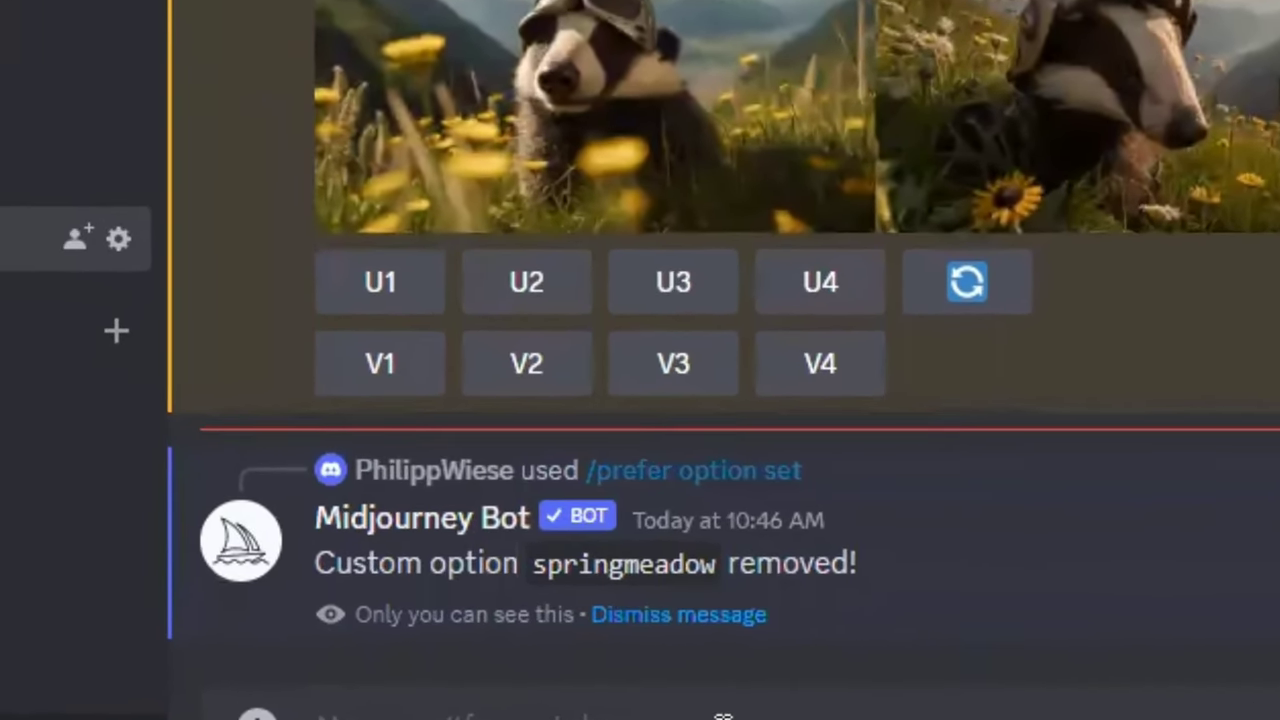
# Step: Recreate springmeadow with the meadow description ending in --ar 16:9 as its value
pyautogui.write('/pref')
pyautogui.press('Return')
pyautogui.write('springmeadow')
pyautogui.click(666, 703)
pyautogui.scroll(3, 588, 372)
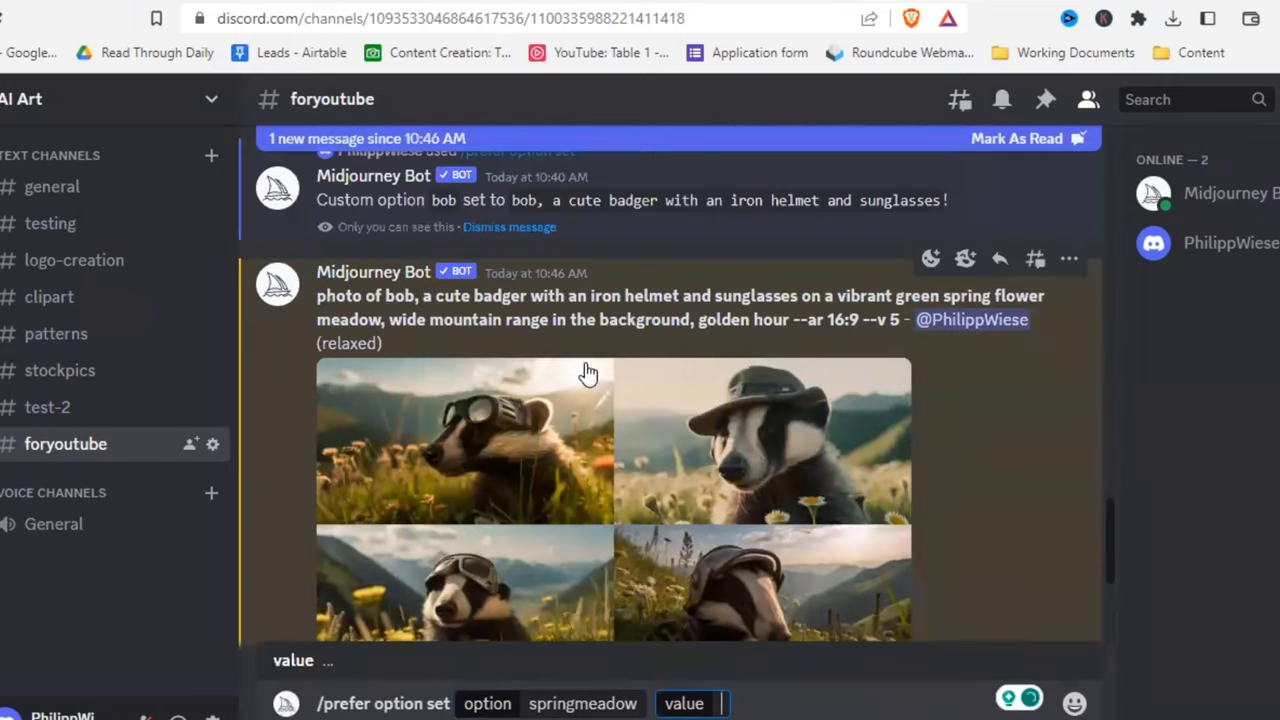
pyautogui.moveTo(834, 296); pyautogui.dragTo(860, 319)
pyautogui.hotkey('ctrl', 'c')
pyautogui.click(700, 703)
pyautogui.hotkey('ctrl', 'v')
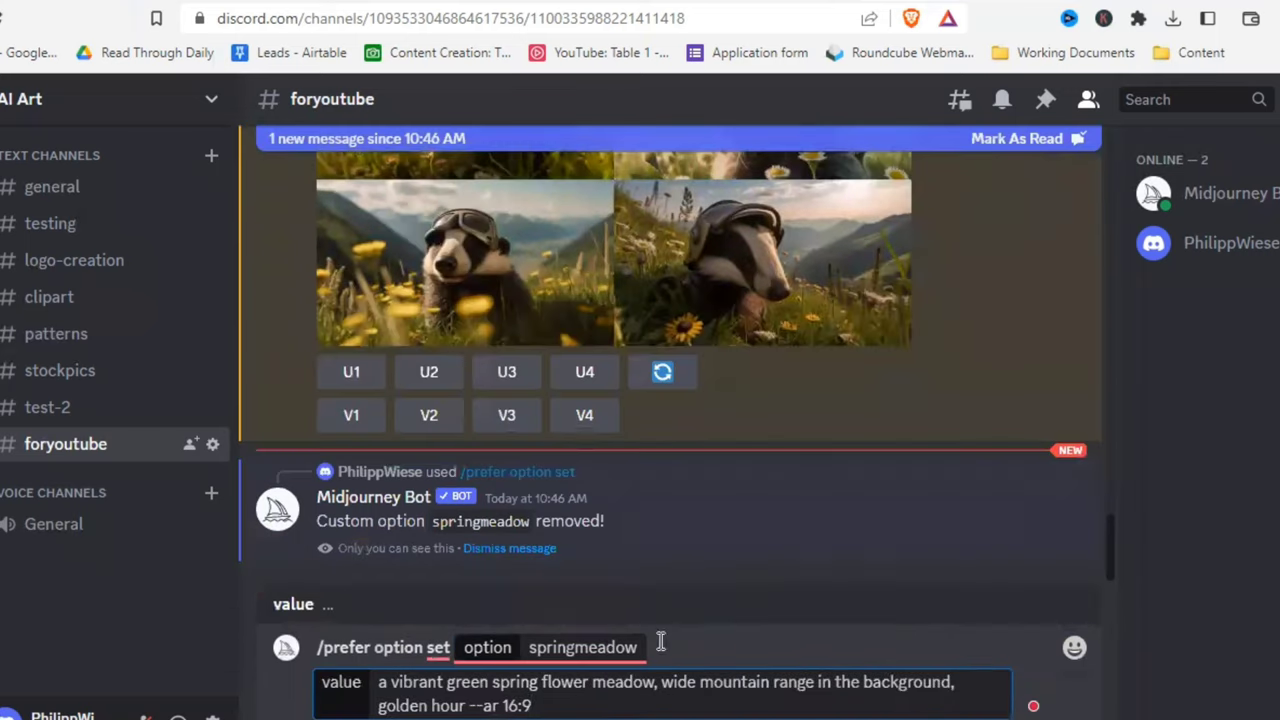
pyautogui.press('Return')
# Step: Submit /imagine 'photo of --bob during --sunrise --ar 16:9'
pyautogui.write('/ima')
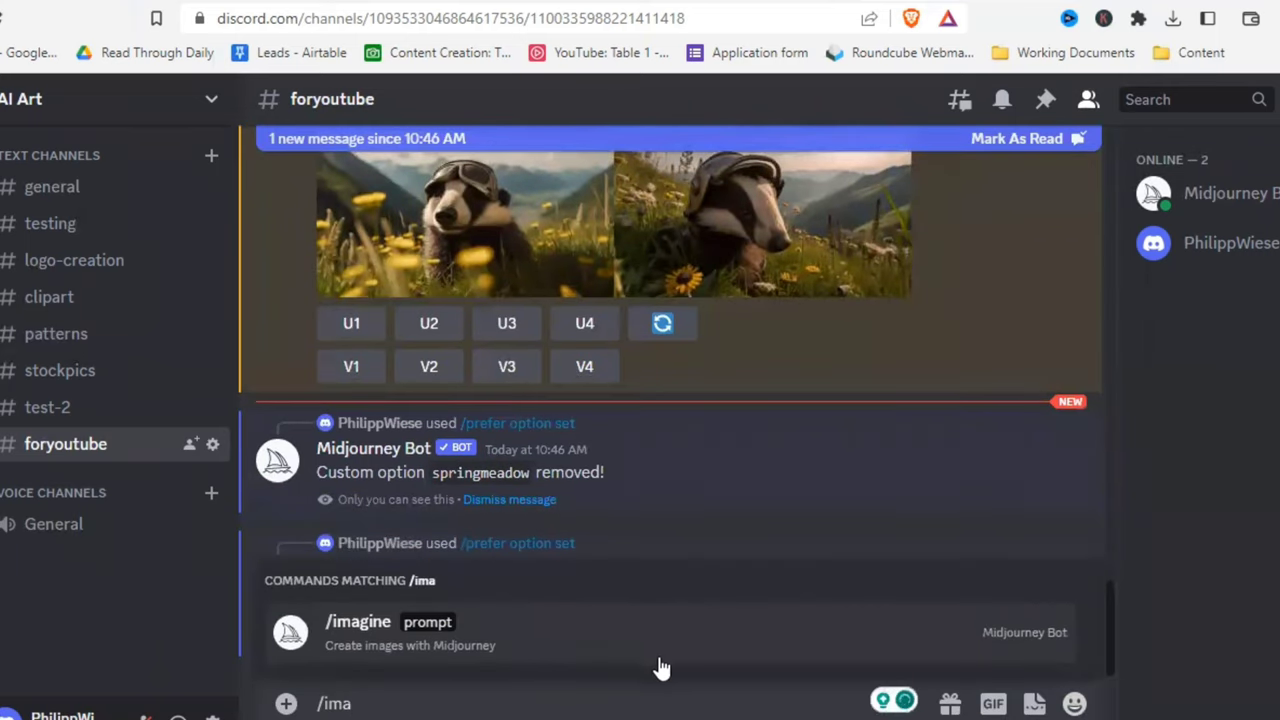
pyautogui.press('Tab')
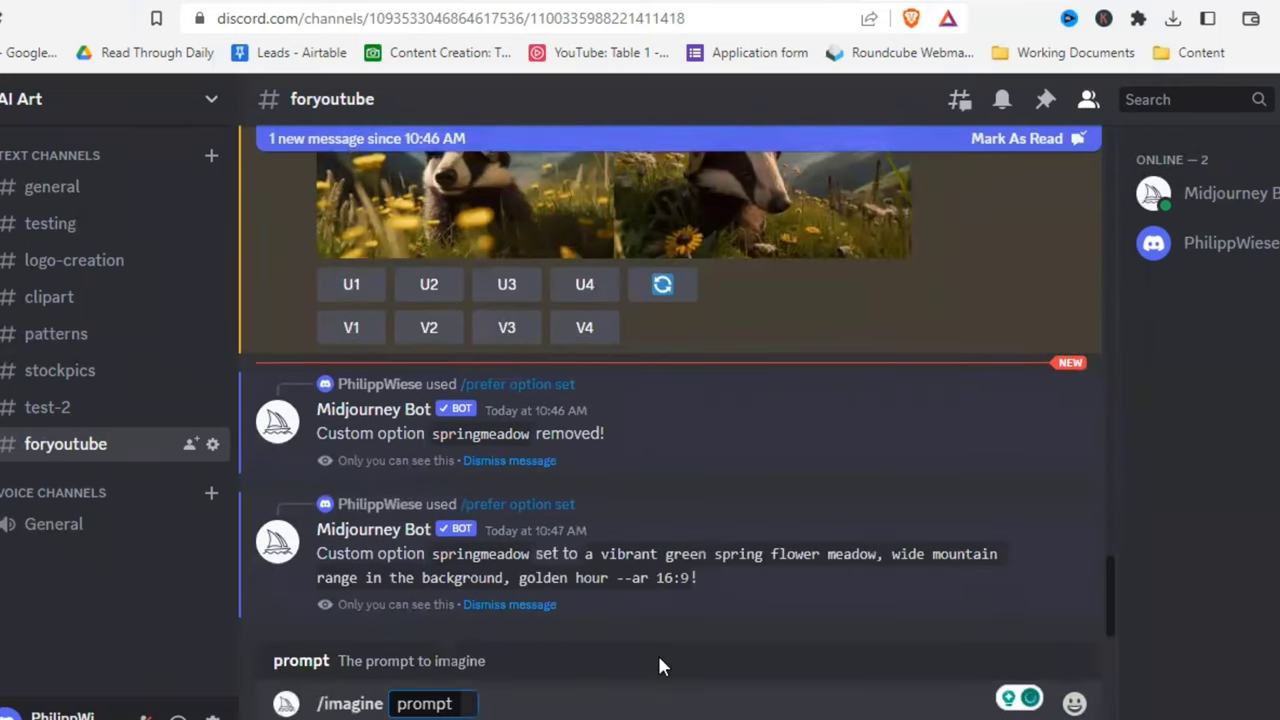
pyautogui.write('photo')
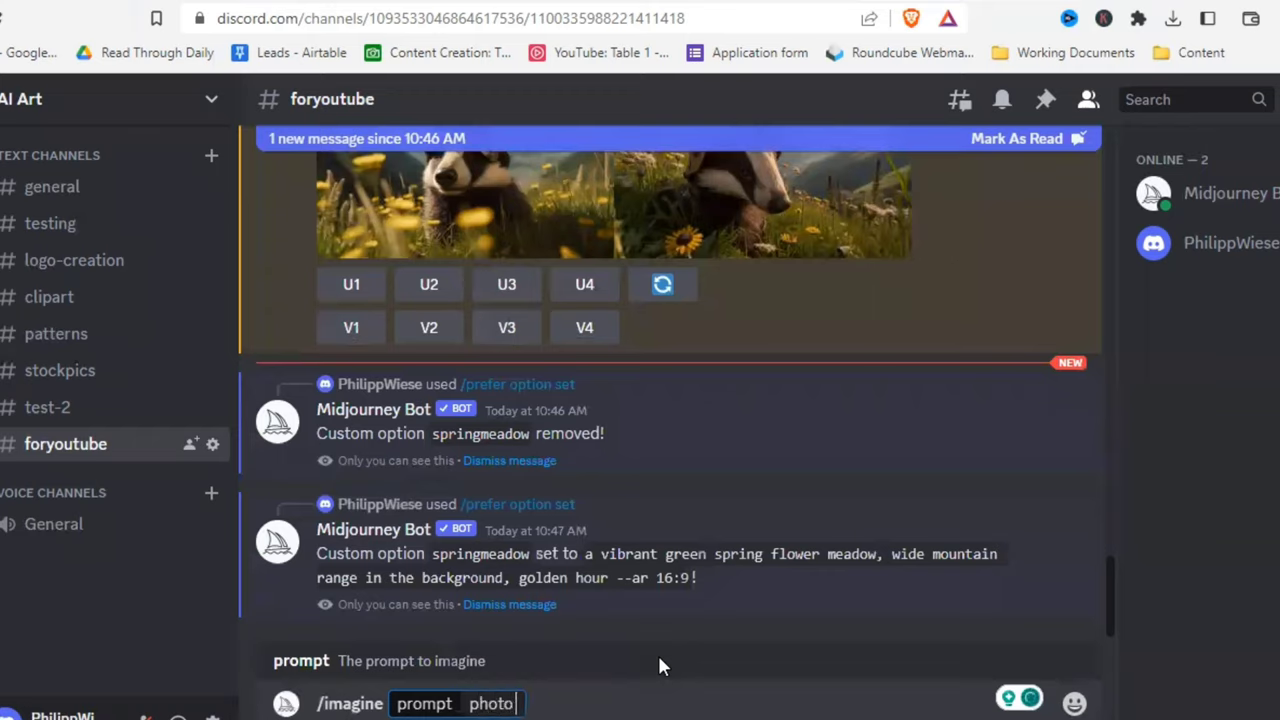
pyautogui.write(' of --bob during --sunrise a')
pyautogui.press('BackSpace')
pyautogui.write('--ar 16:9')
pyautogui.press('Return')
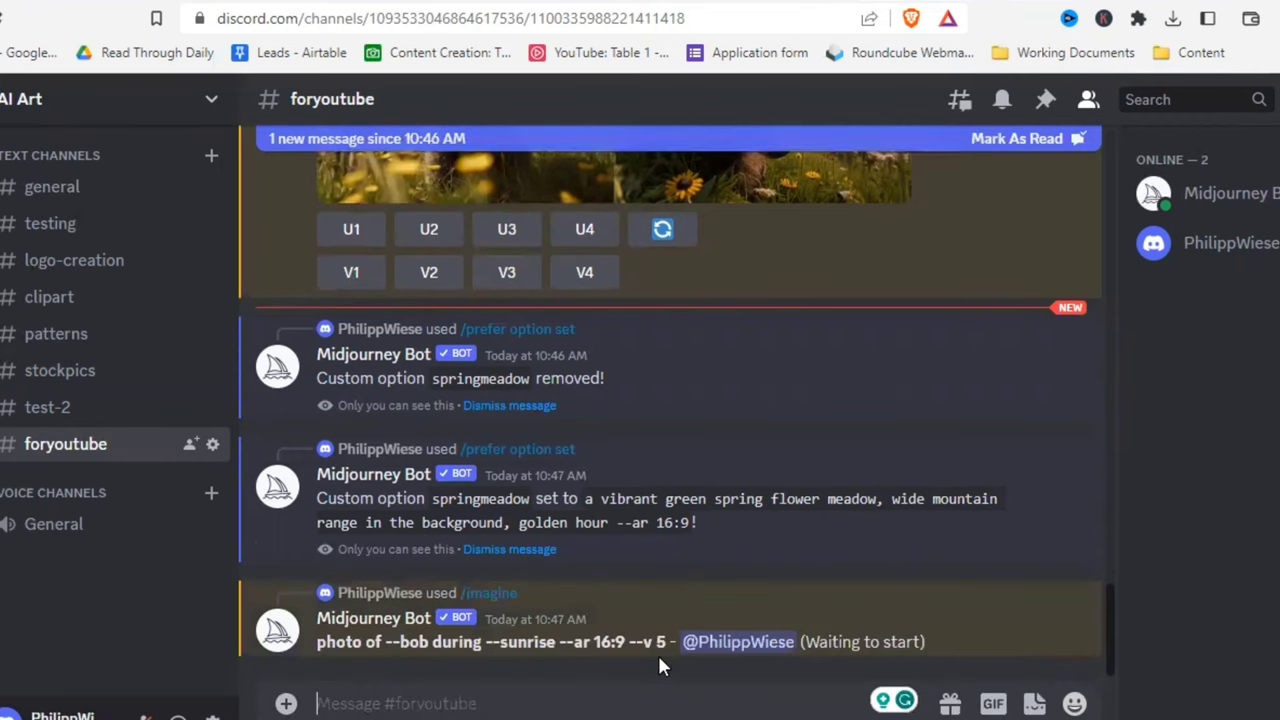
# Step: Submit 'photo of --bob --urban --ar 16:9', then enter 'photo of --bob --forest'
pyautogui.write('/im')
pyautogui.press('Tab')
pyautogui.write('photo of --bob --urban --ar 16:9')
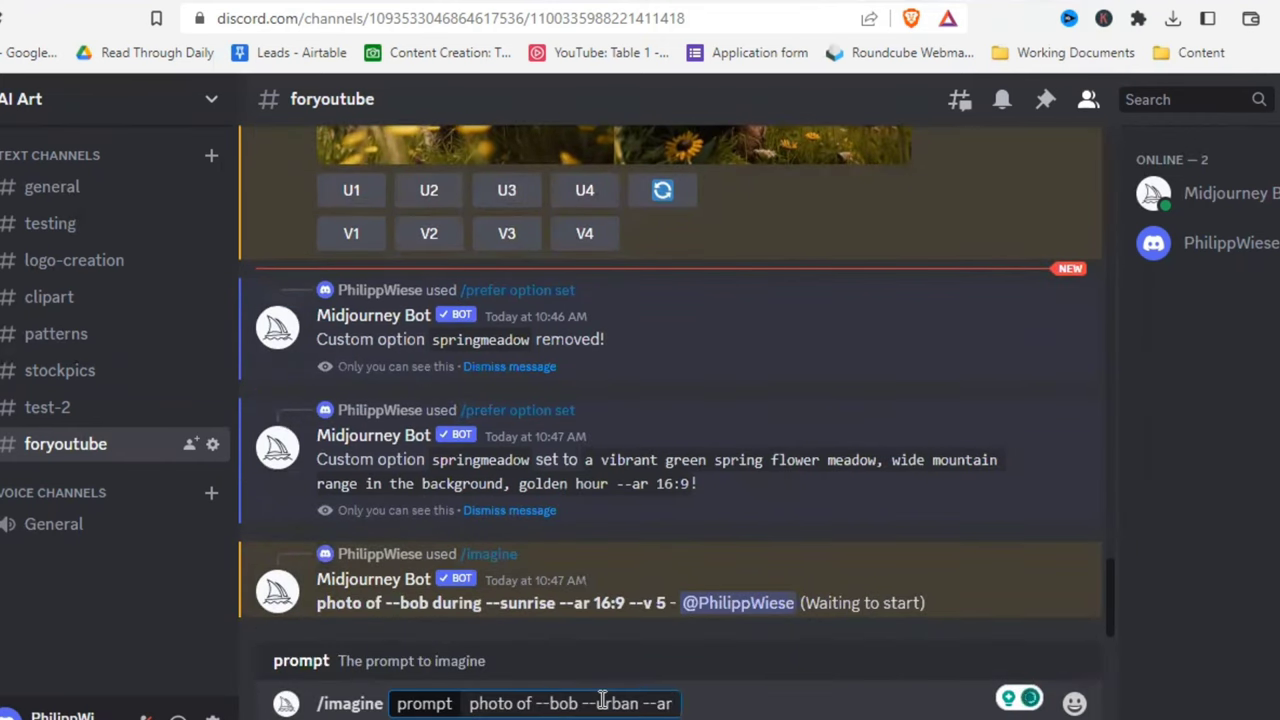
pyautogui.press('Return')
pyautogui.write('/im')
pyautogui.press('Tab')
pyautogui.write('photo of --bob --forest')
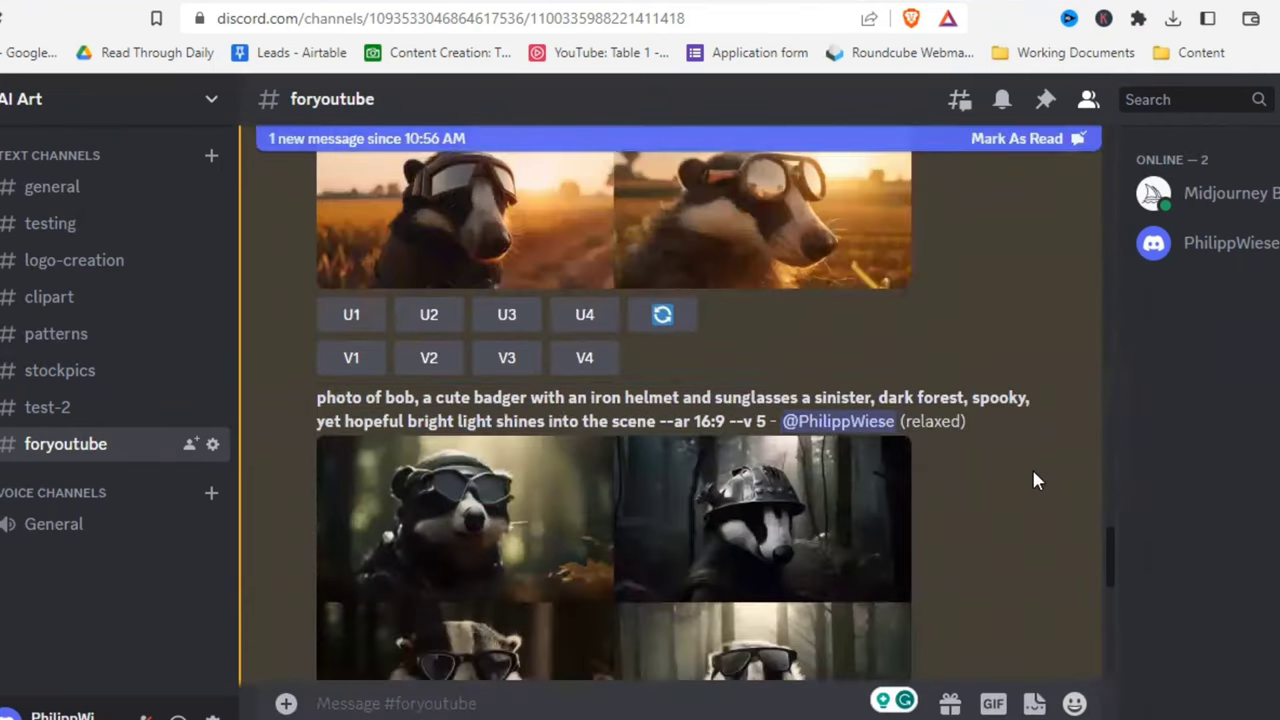
# Step: Enlarge the sunrise, forest and Urban Chic badger grids in turn to inspect them
pyautogui.scroll(3, 1031, 466)
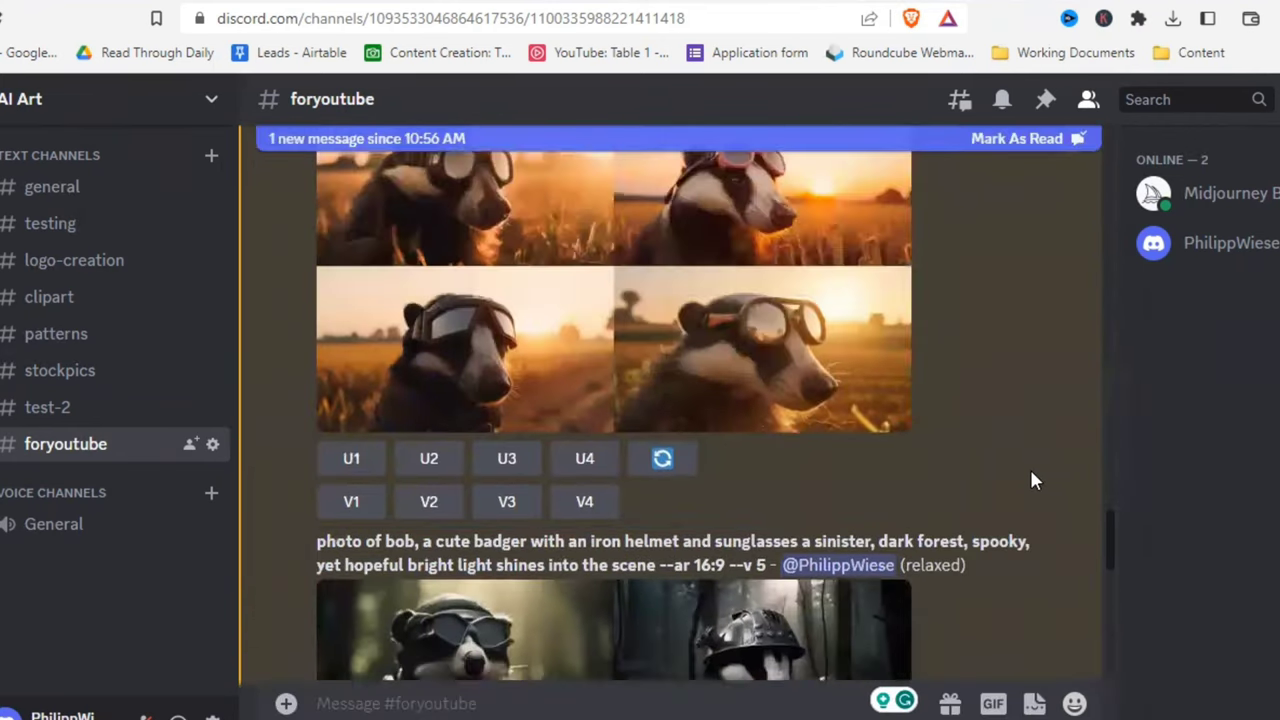
pyautogui.click(812, 460)
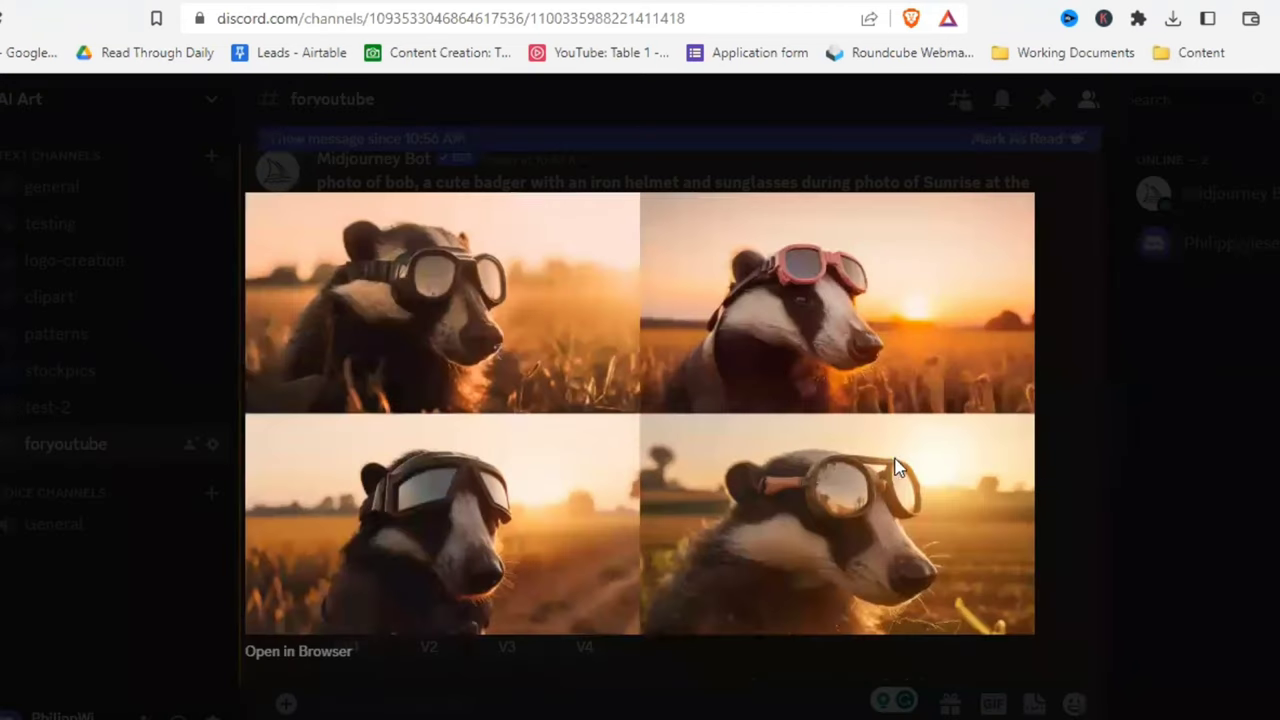
pyautogui.press('Escape')
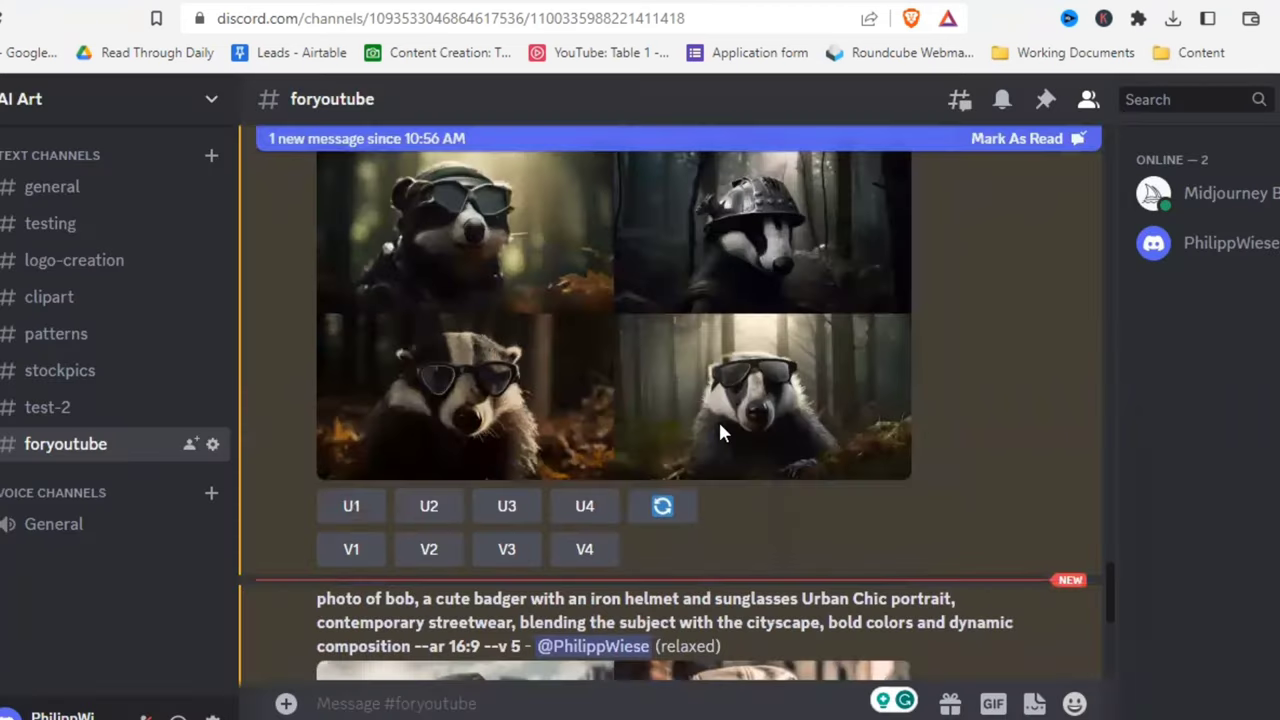
pyautogui.click(720, 429)
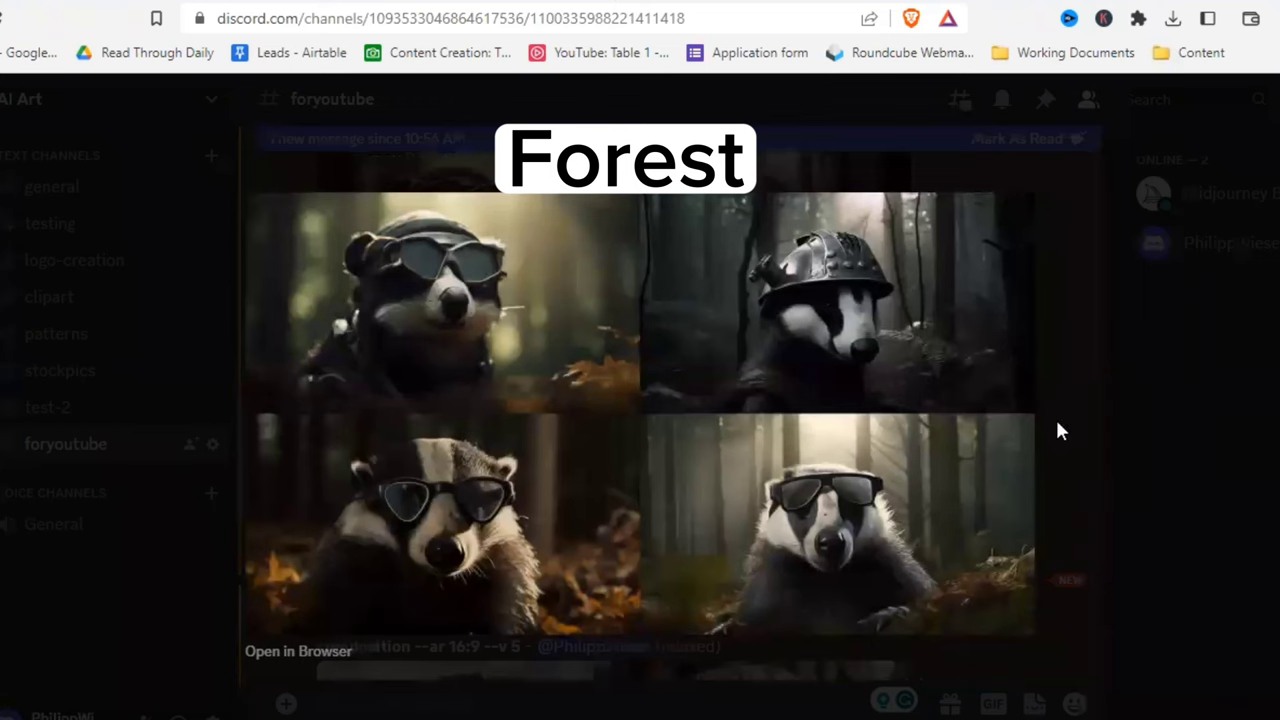
pyautogui.press('Escape')
pyautogui.scroll(-5, 797, 409)
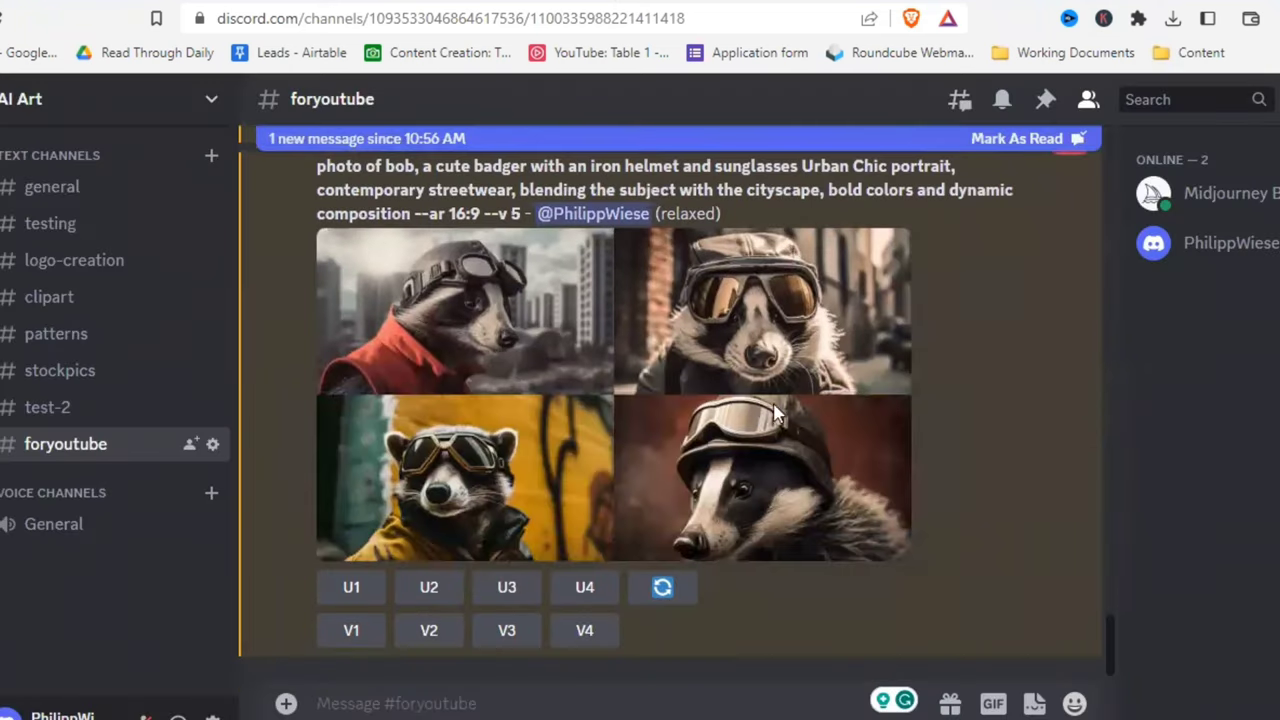
pyautogui.click(763, 408)
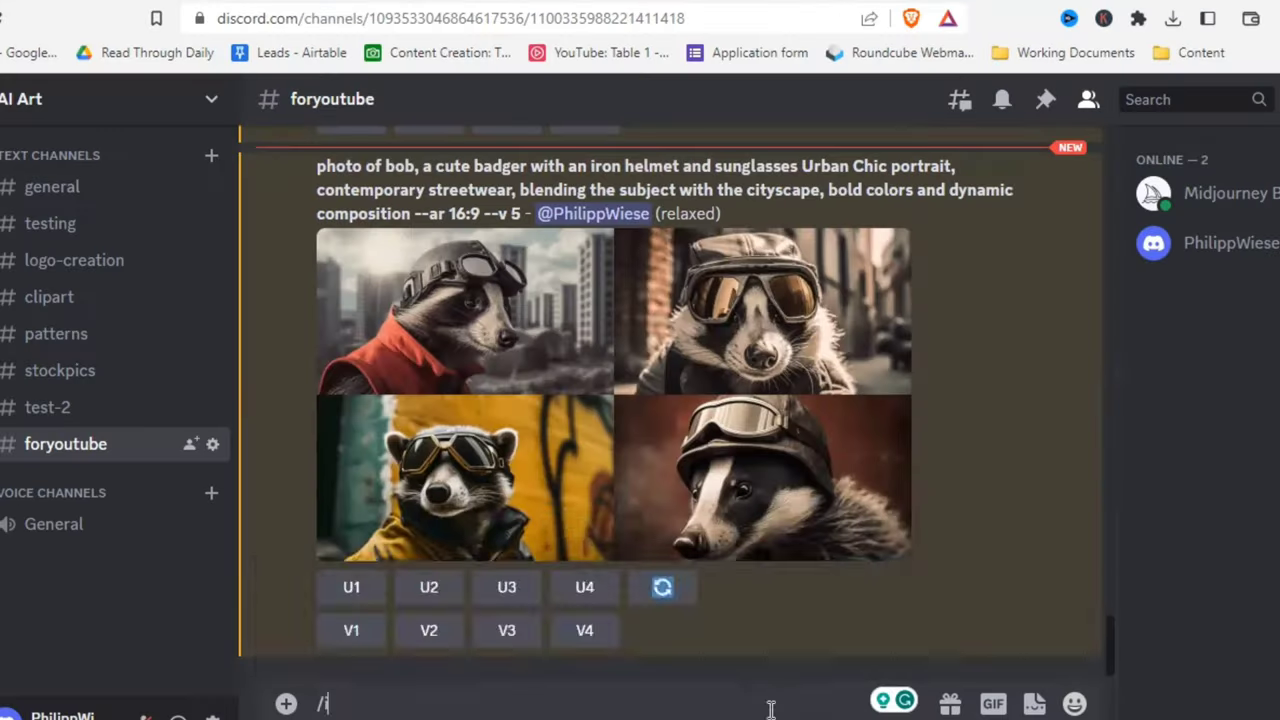
# Step: Submit an /imagine prompt '--sara --sunrise --ar 16:9'
pyautogui.write('ma')
pyautogui.press('Tab')
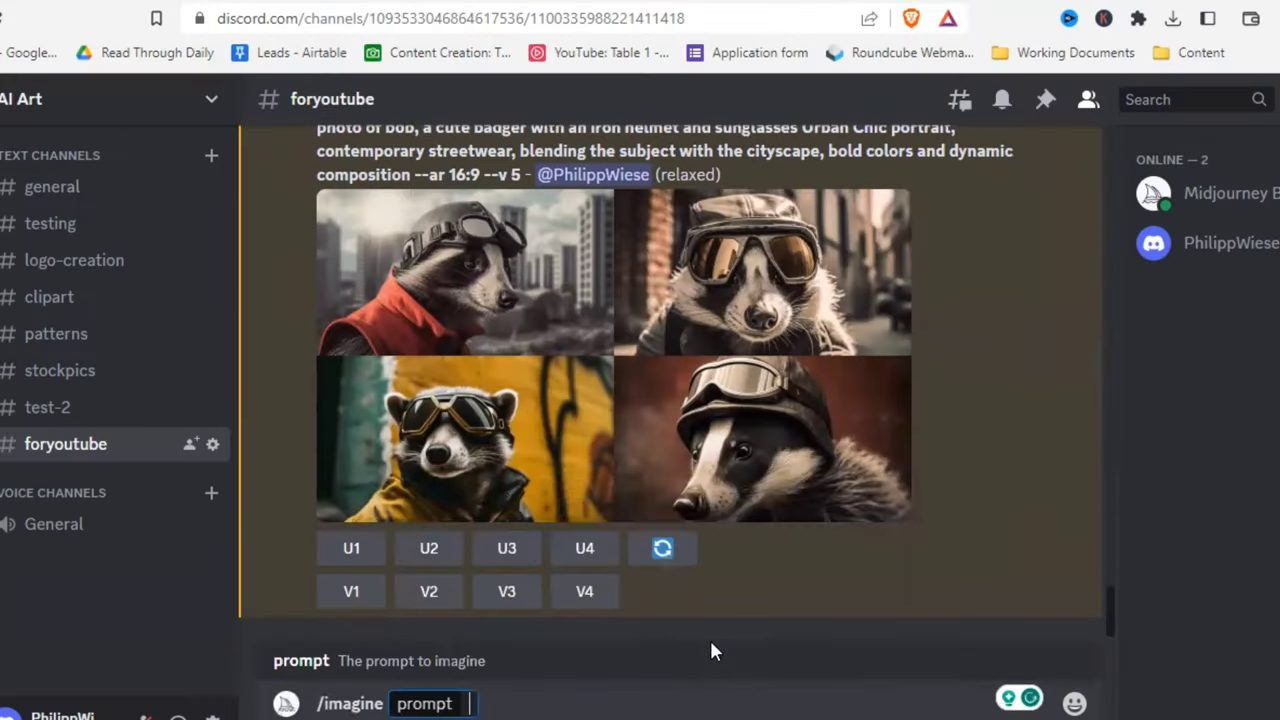
pyautogui.write('--sara --sun')
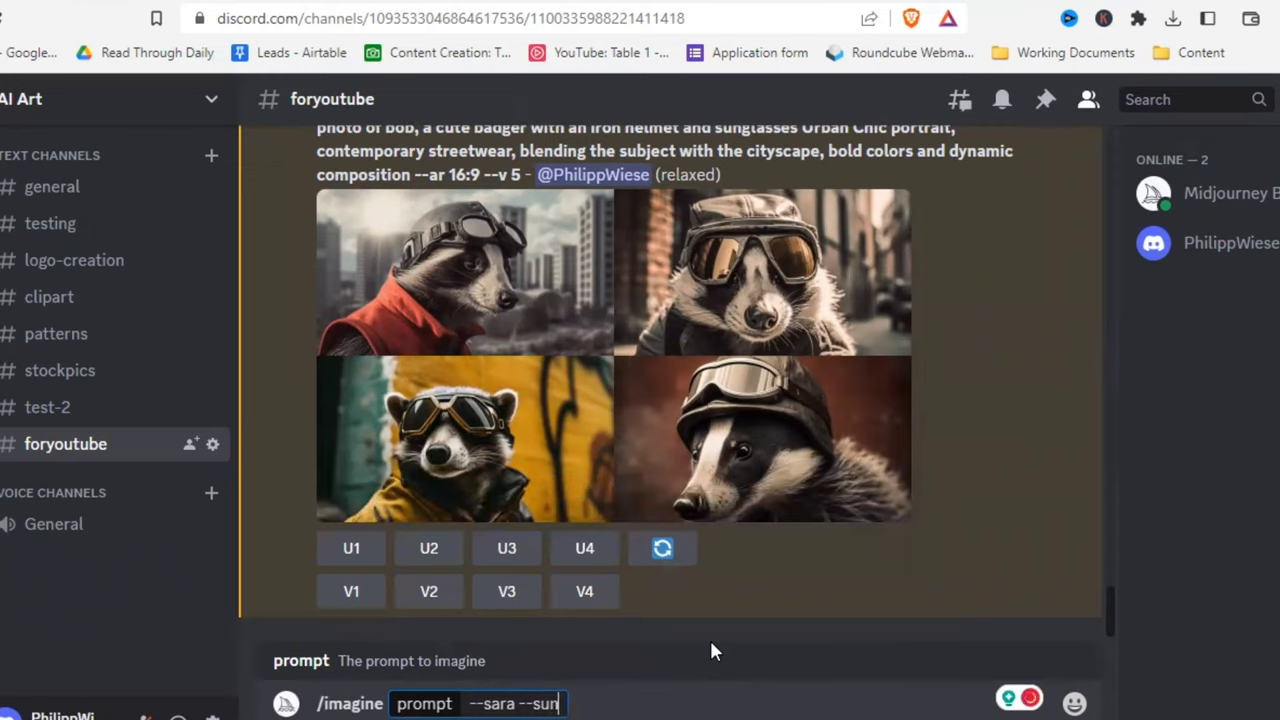
pyautogui.write('rise --ar 16:9')
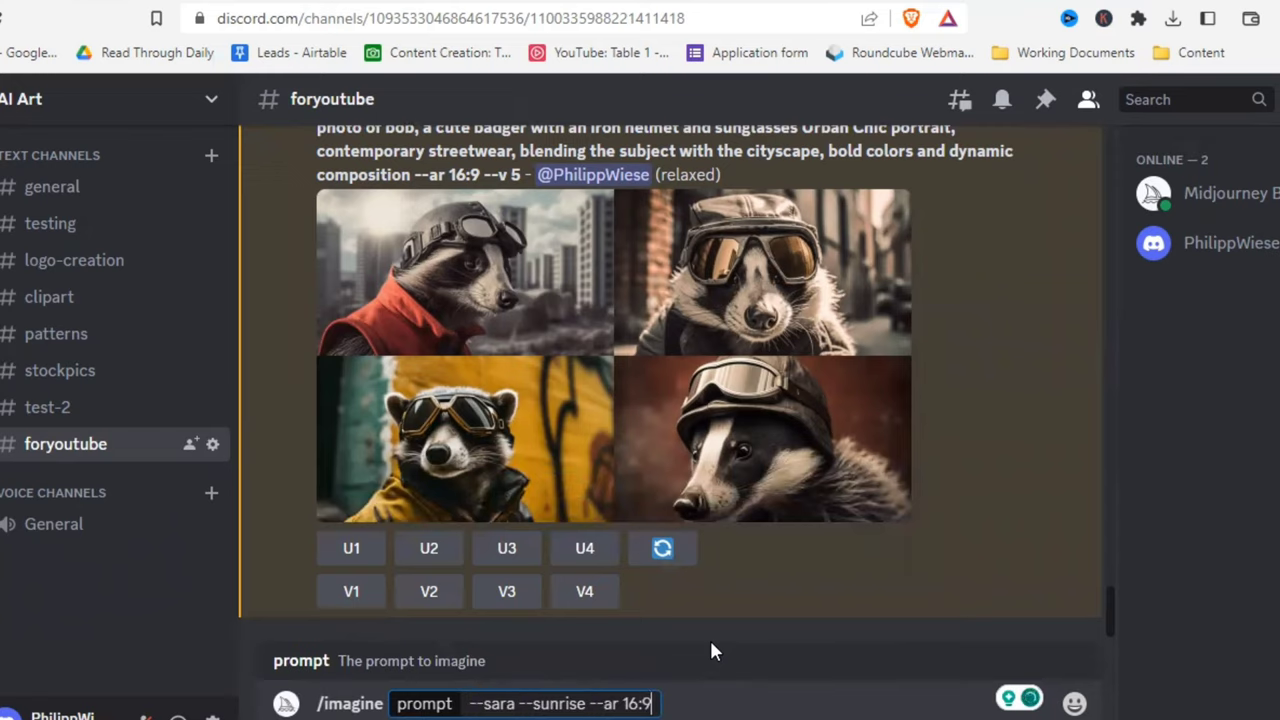
pyautogui.press('Return')
# Step: Start another /imagine prompt reading 'photo of --sara --urban --ar 16:9'
pyautogui.write('/ima')
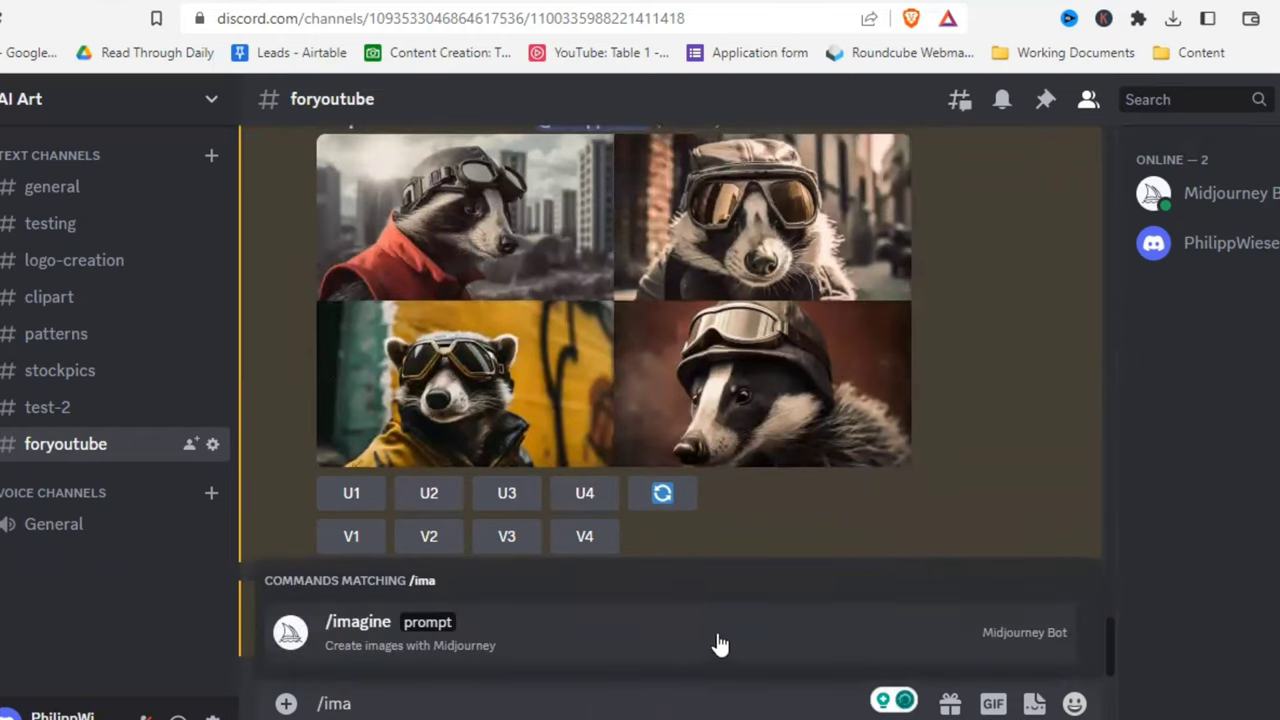
pyautogui.press('Tab')
pyautogui.write('photo of --sara --urban')
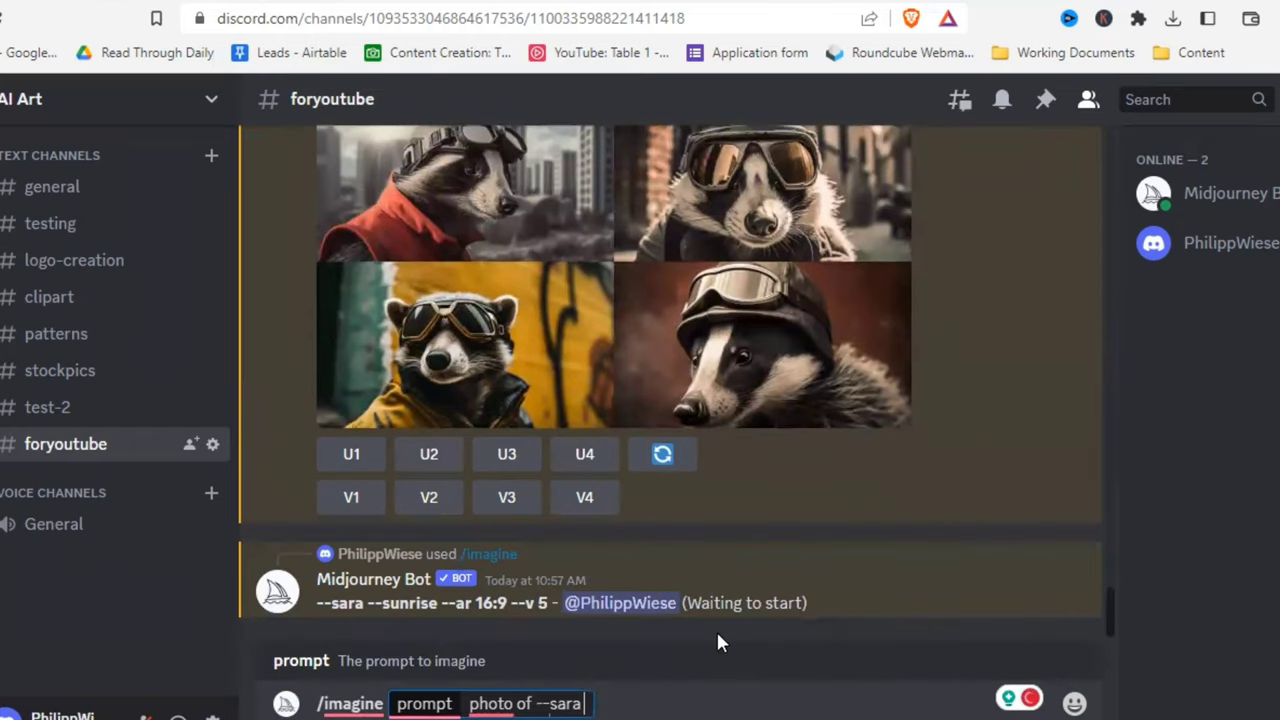
pyautogui.write(' --ar 16:9')
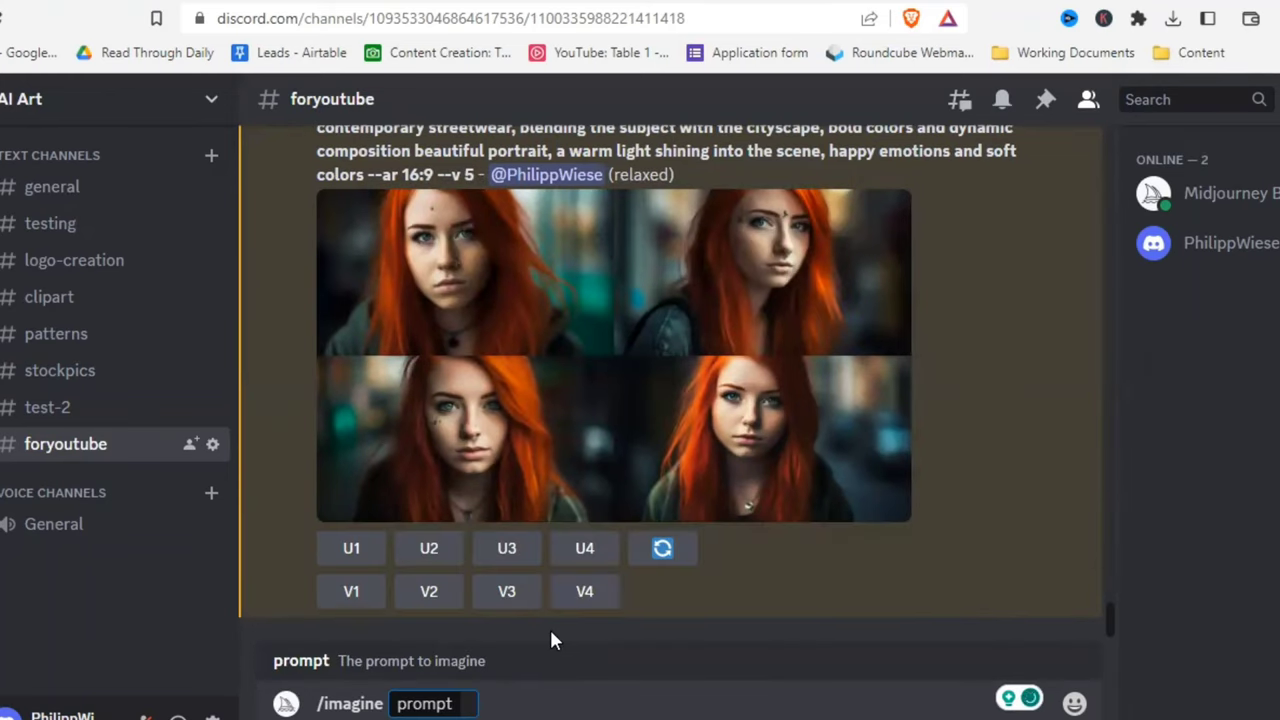
# Step: Submit 'photo of --kolja --urban --dramatic --ar 16:9', then draft an /imagine of 'photo of--kolja --urban --lighthearted'
pyautogui.write('photo of')
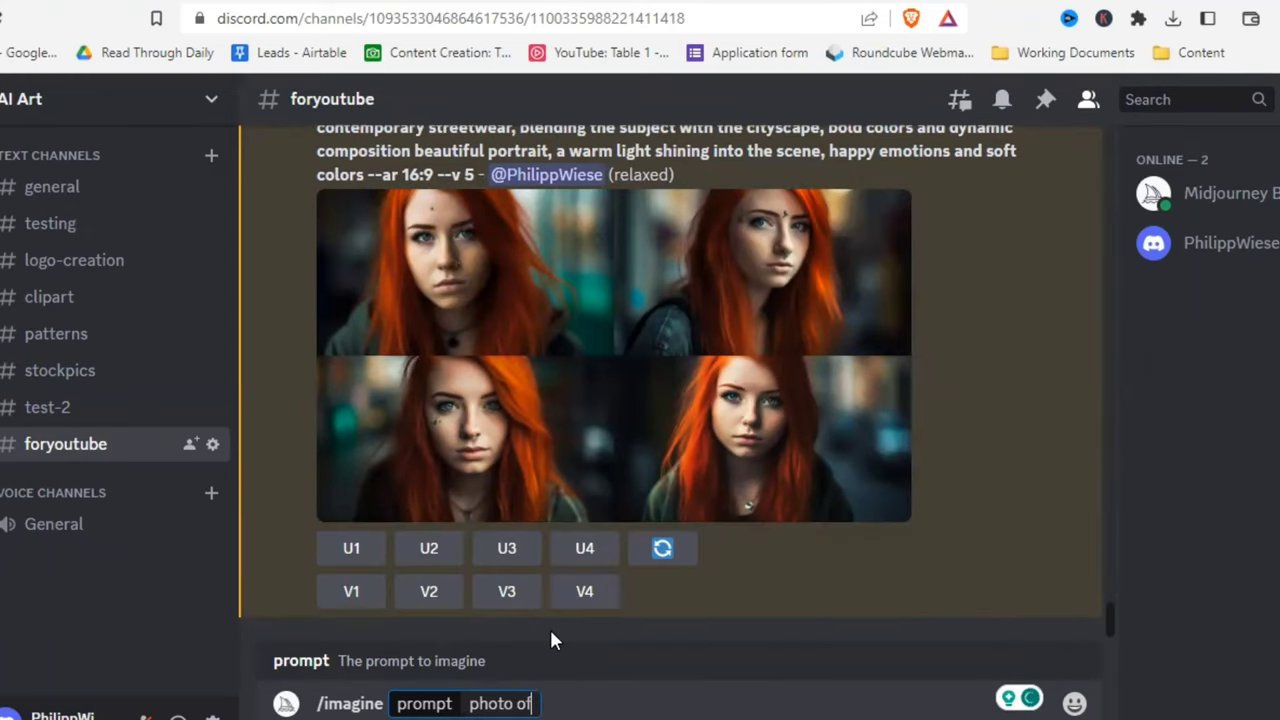
pyautogui.write(' --kolja')
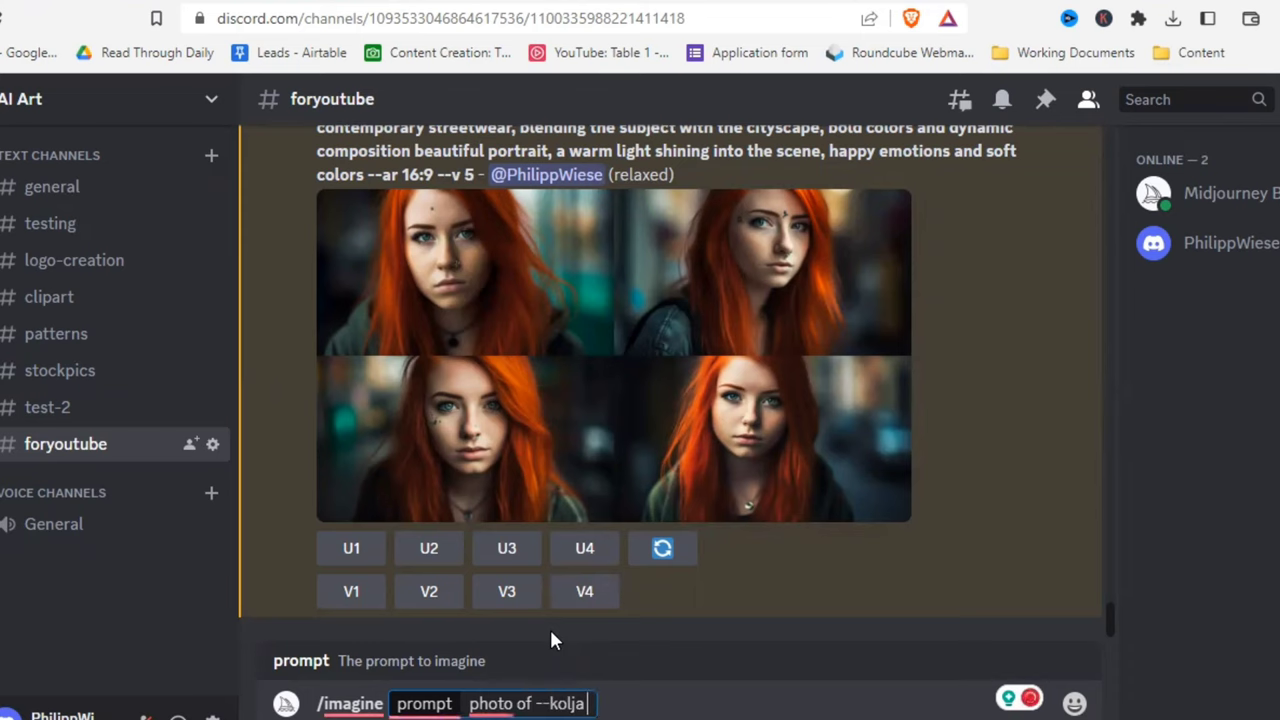
pyautogui.write(' --urban')
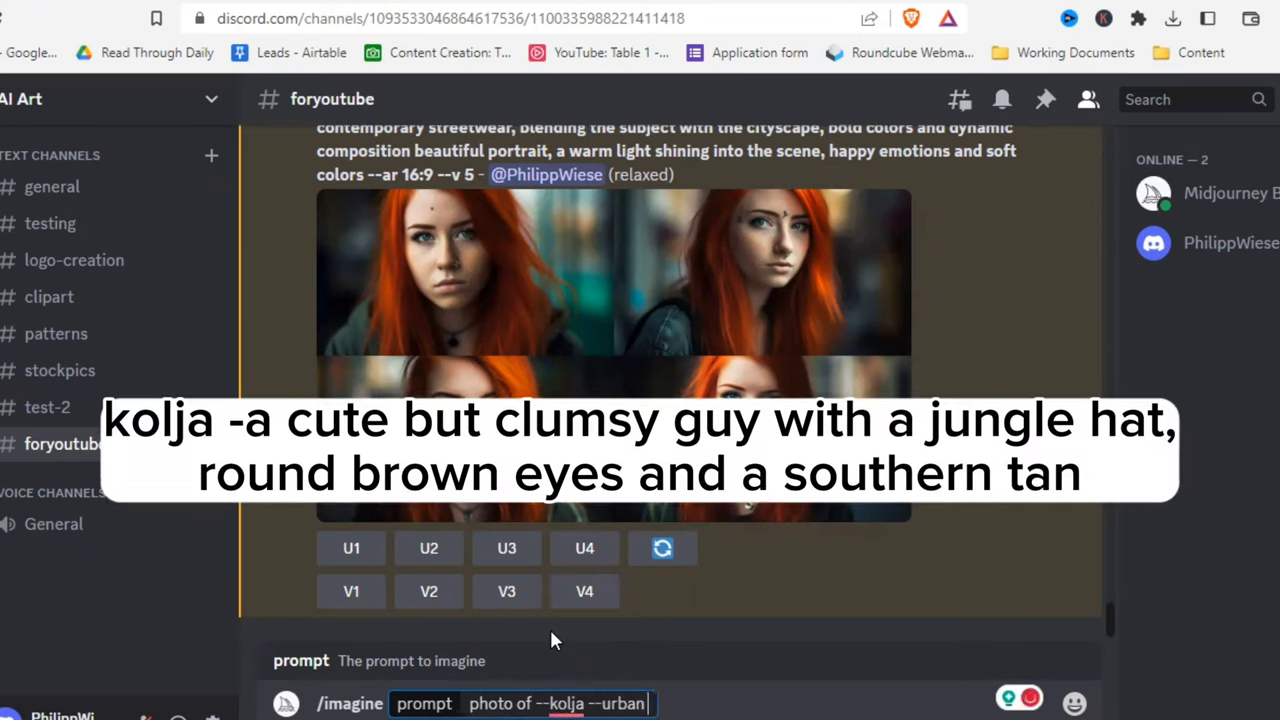
pyautogui.write(' --dramatic --ar 16:9')
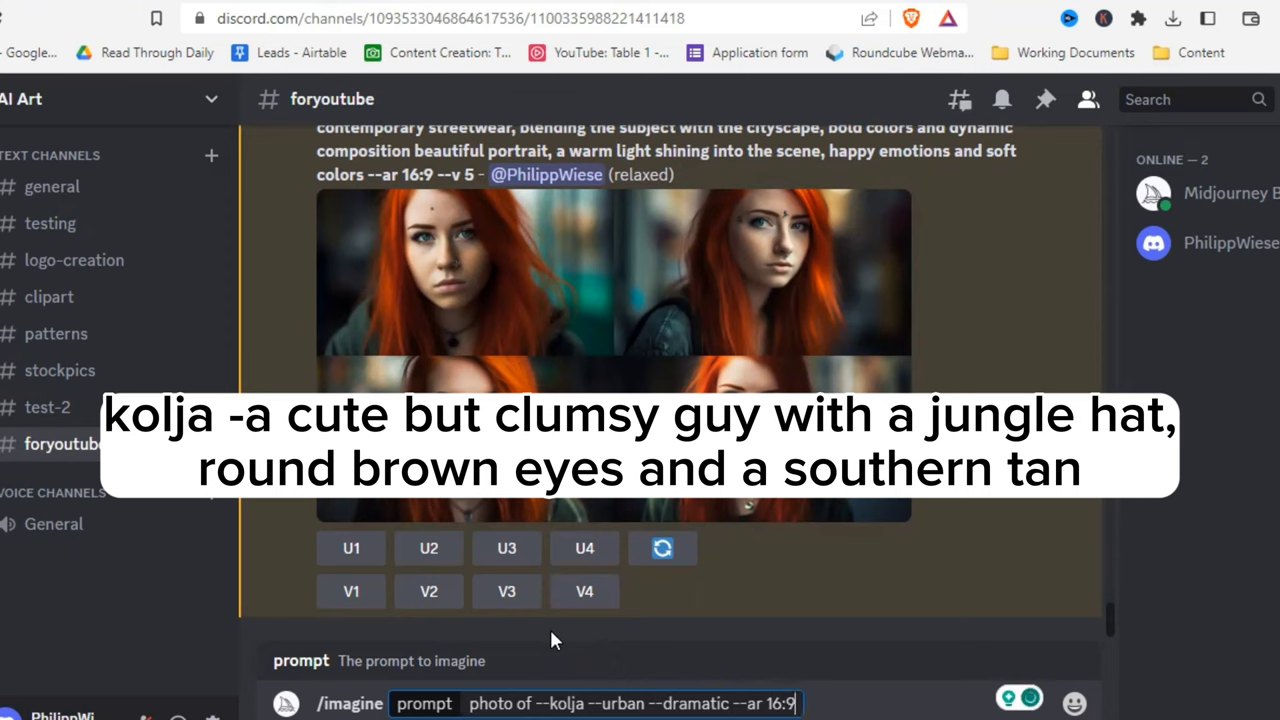
pyautogui.press('Return')
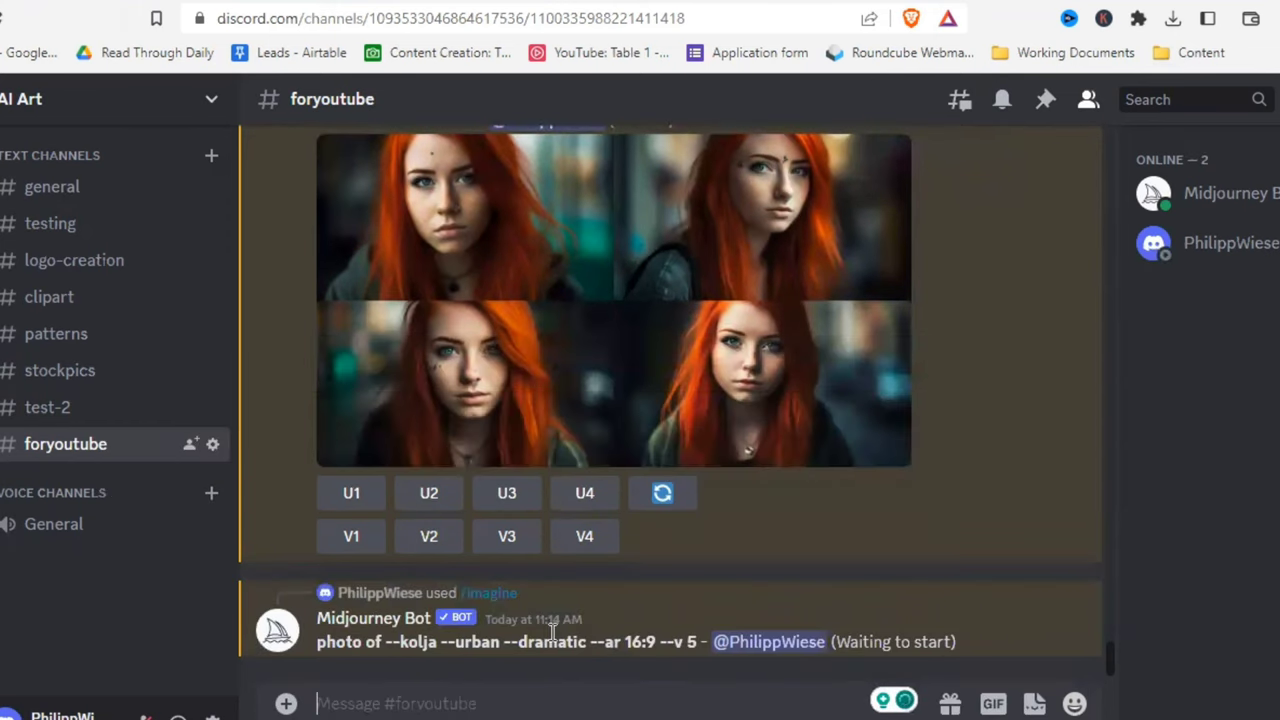
pyautogui.write('/ima')
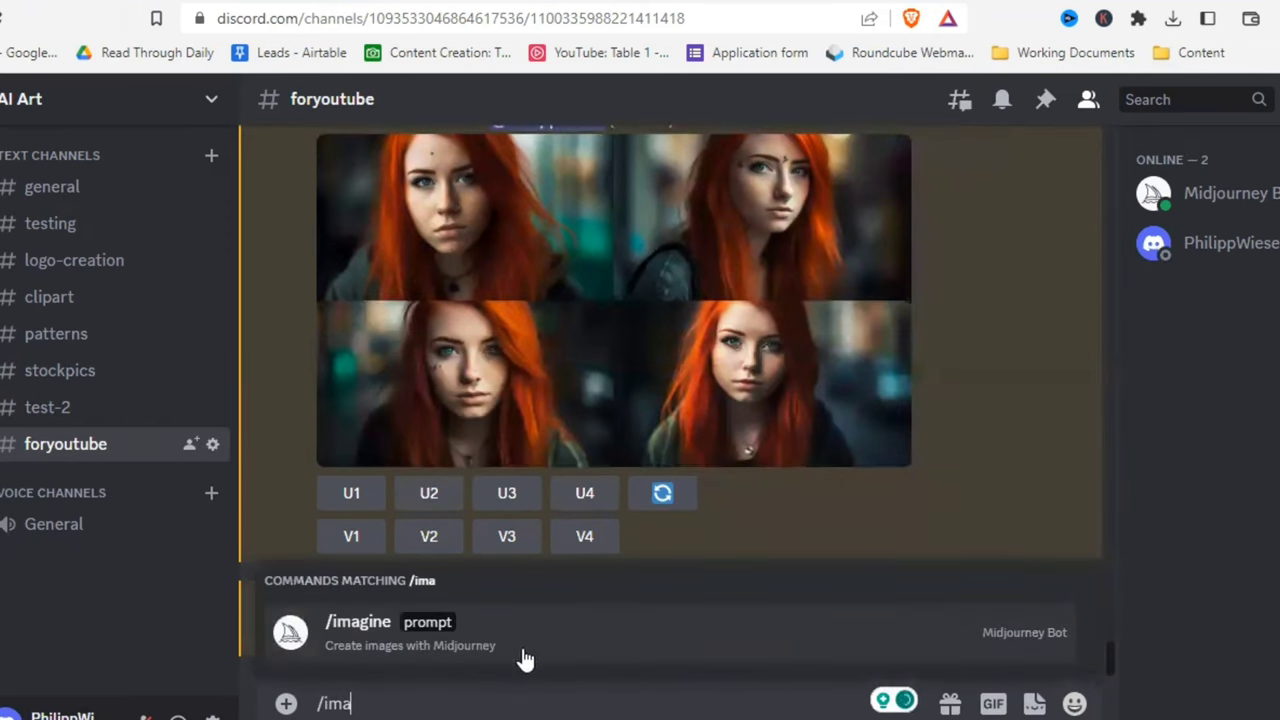
pyautogui.click(523, 658)
pyautogui.write('photo o')
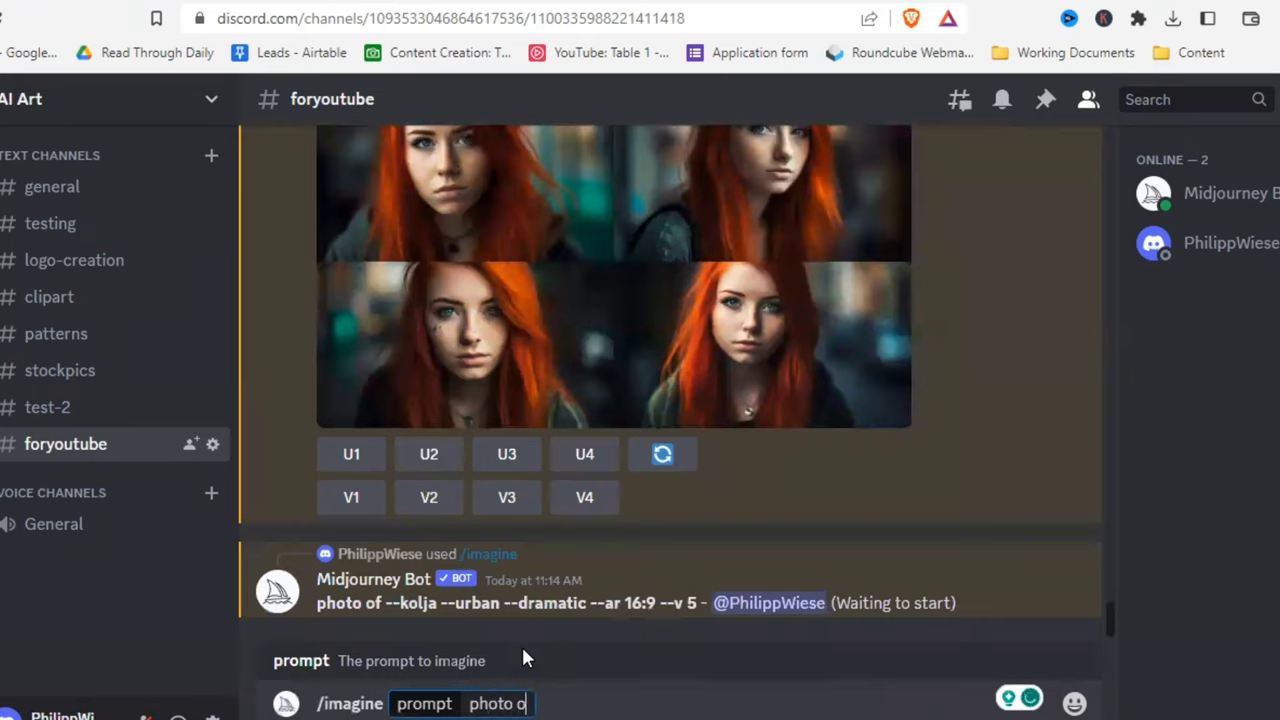
pyautogui.write('f--kol')
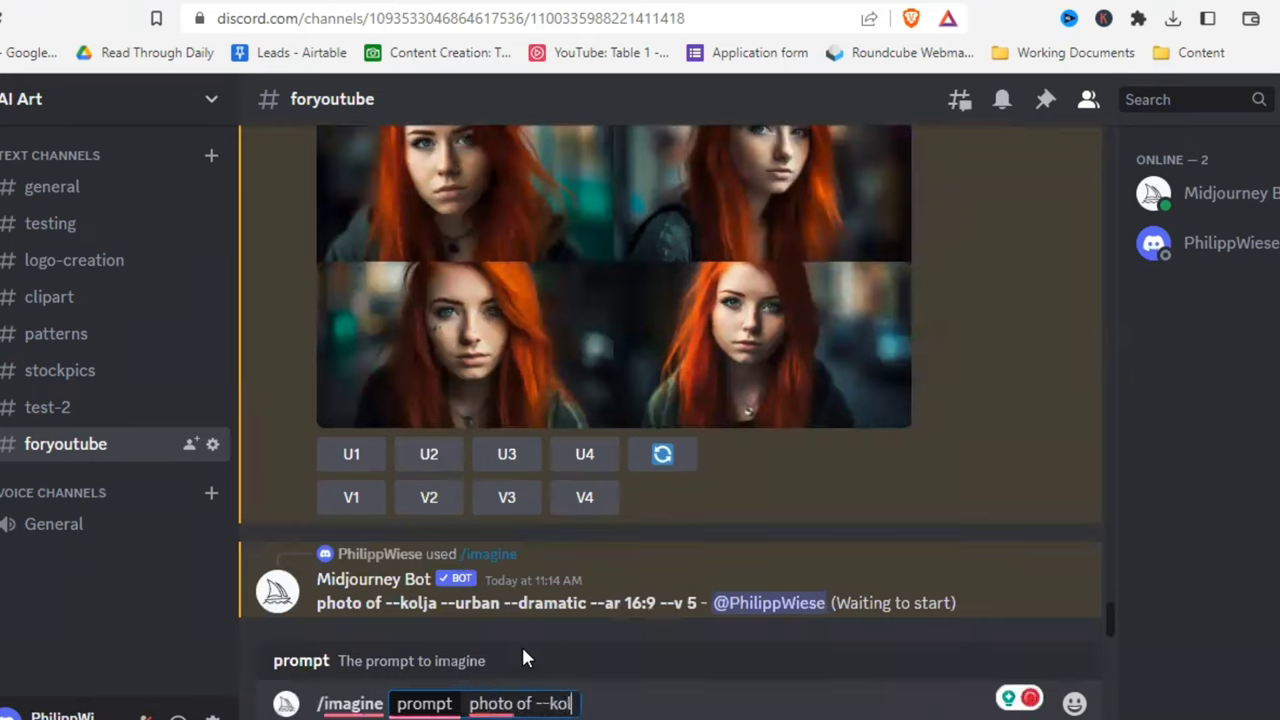
pyautogui.write('ja --')
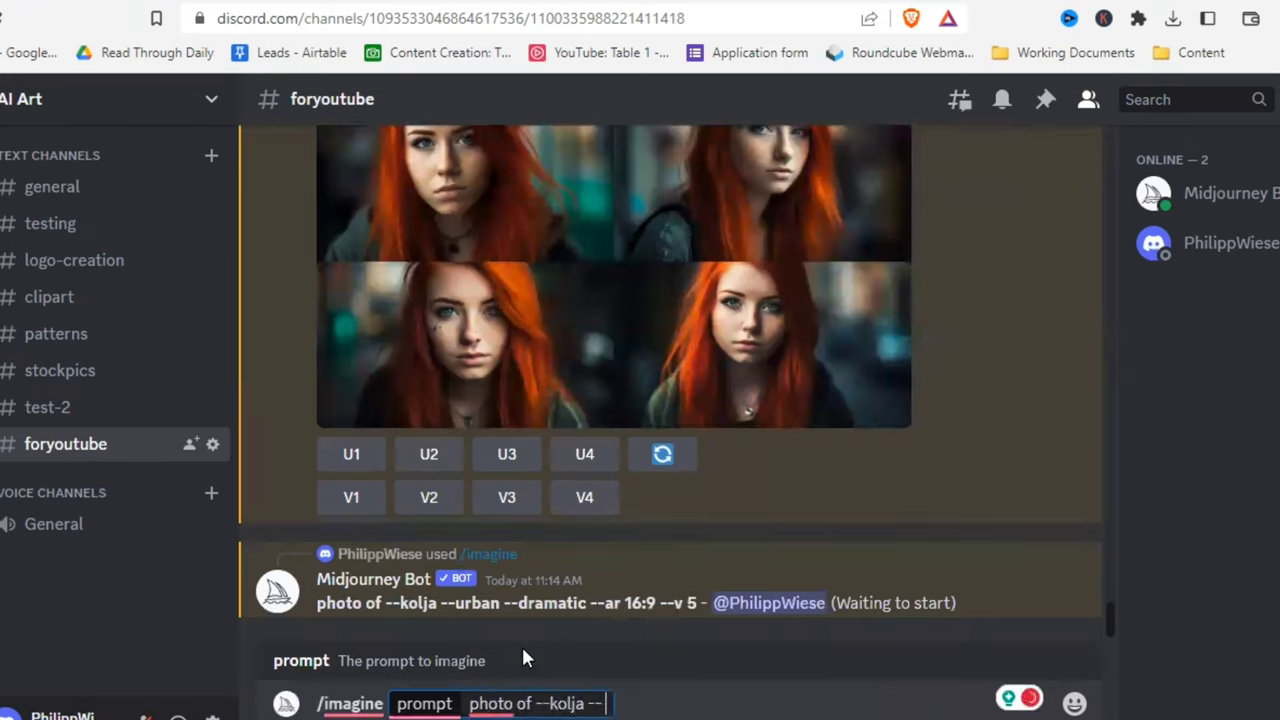
pyautogui.write('urban')
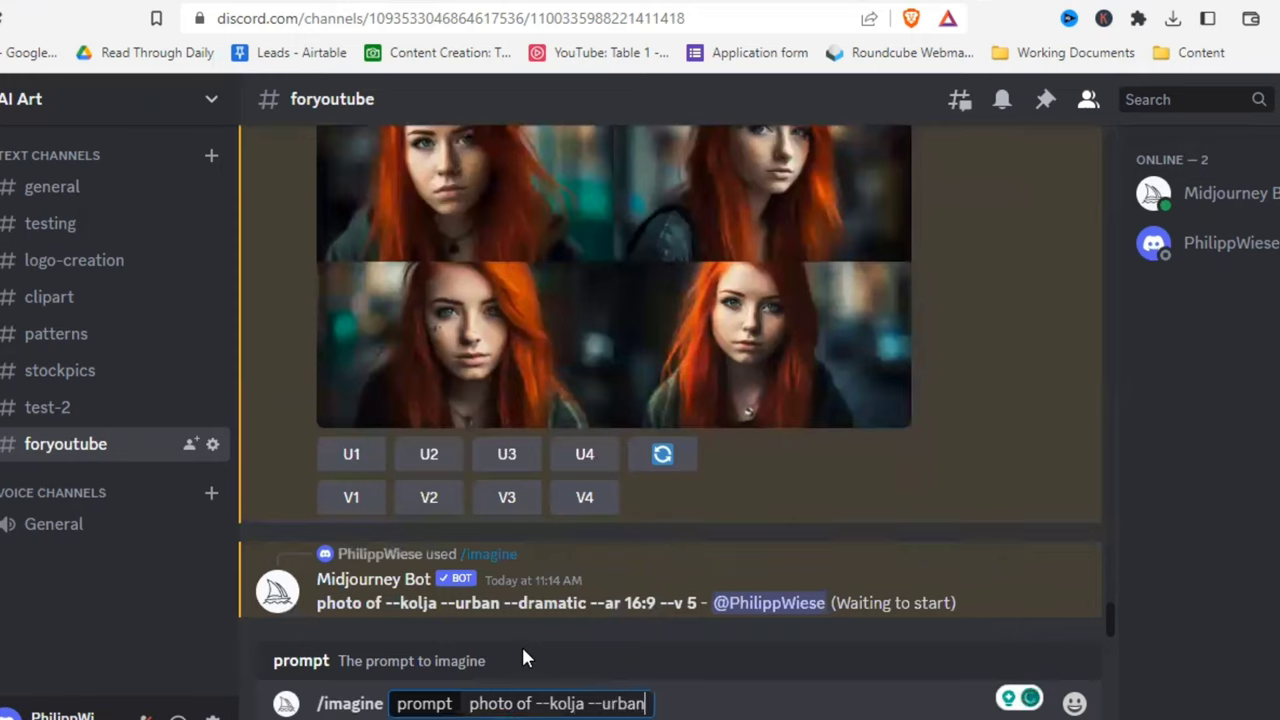
pyautogui.write(' --lighthearted')
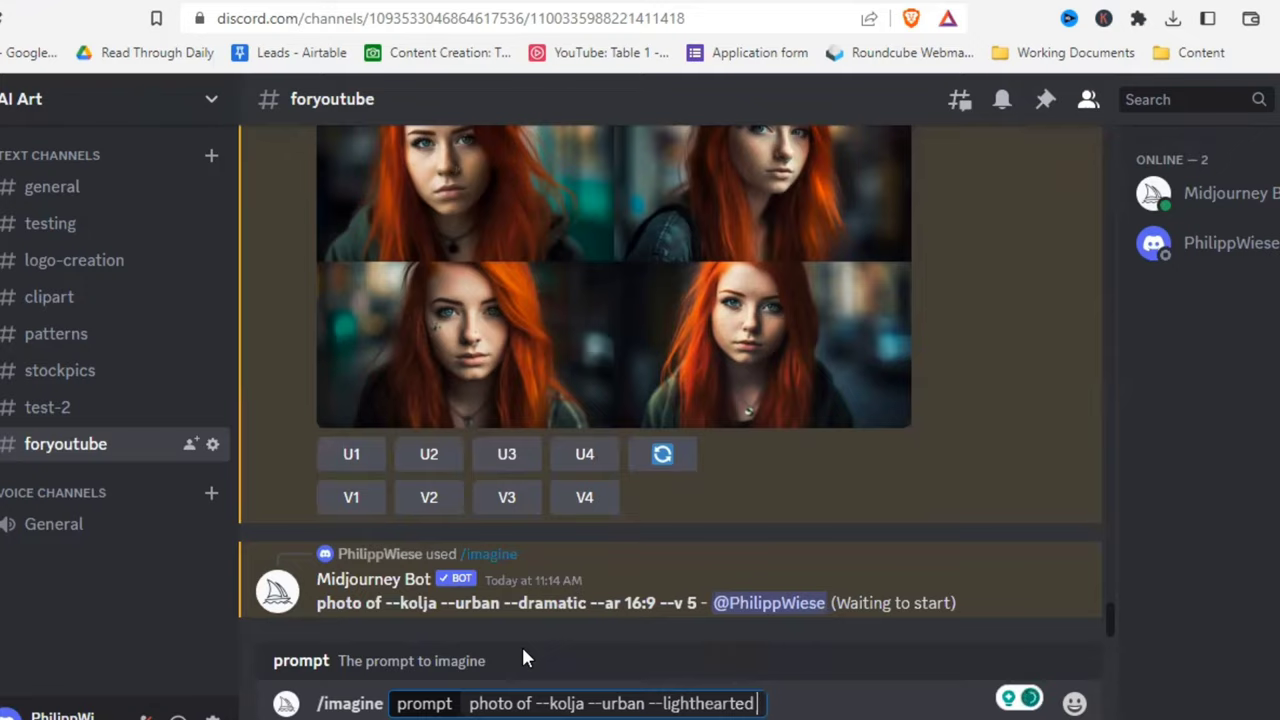